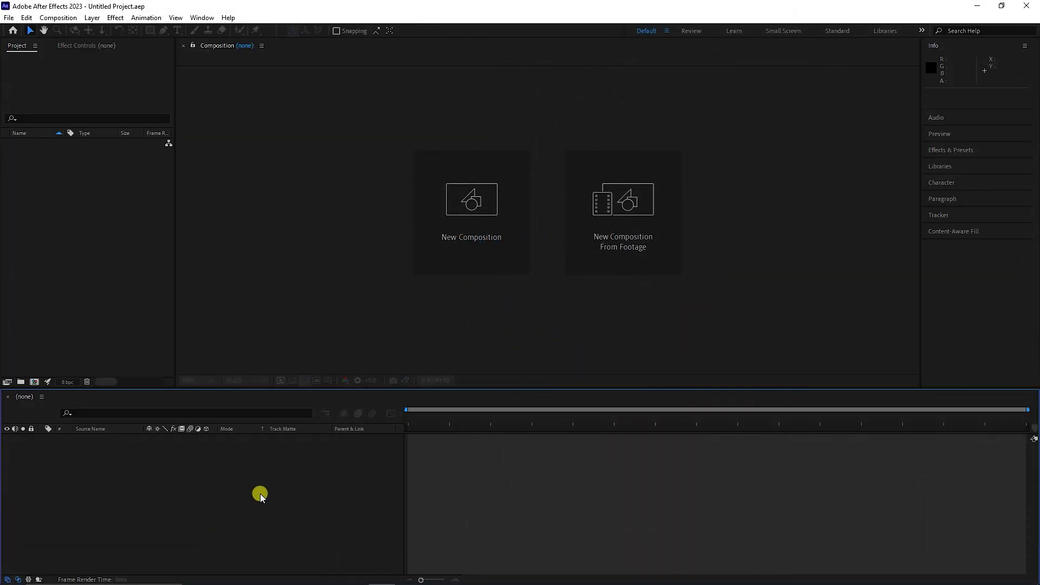
# Create Comp 1 at 1920×1080 with the frame rate kept at 30 fps.
pyautogui.click(464, 217)
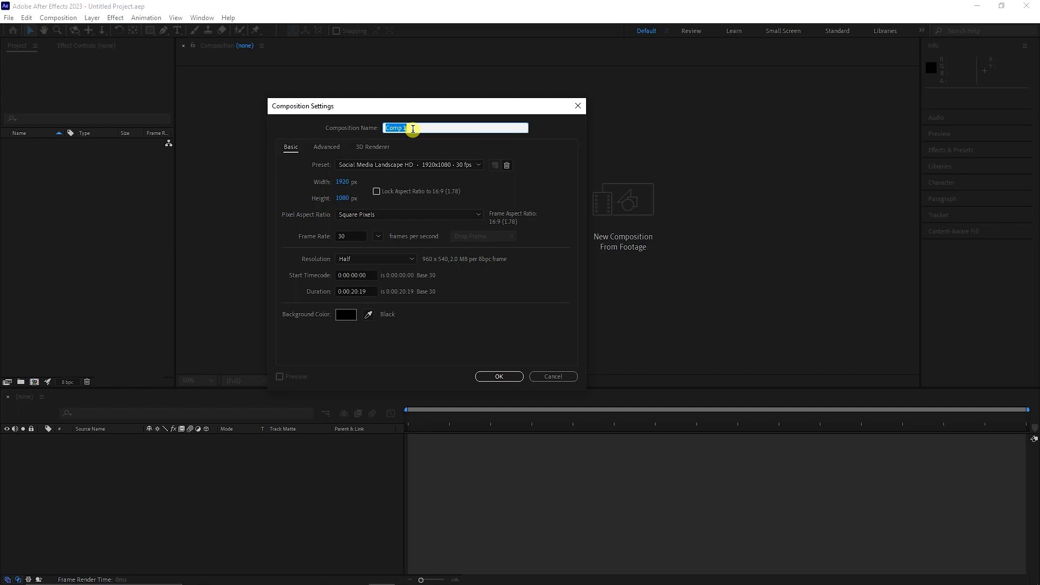
pyautogui.click(378, 236)
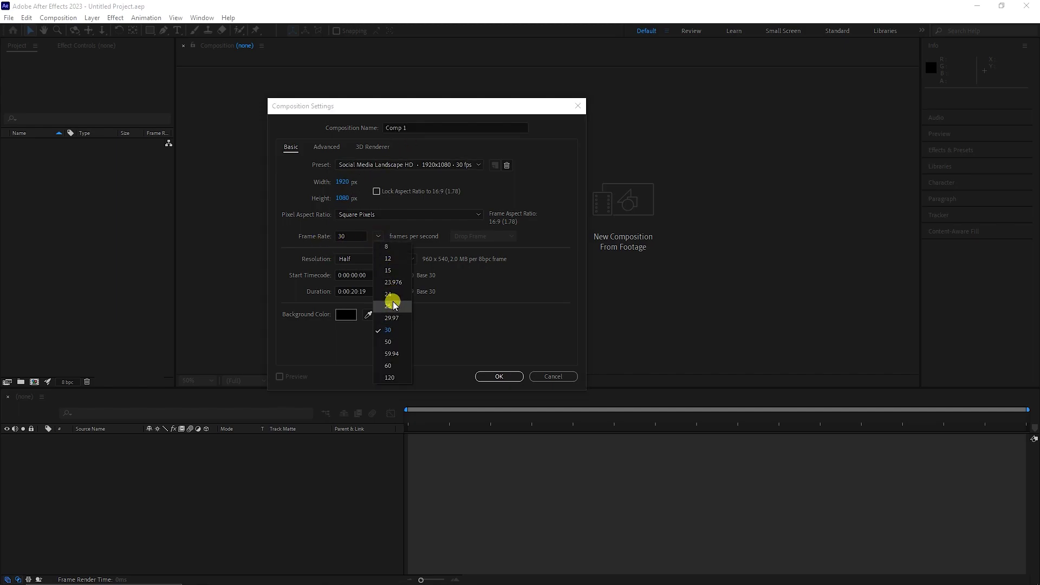
pyautogui.click(388, 328)
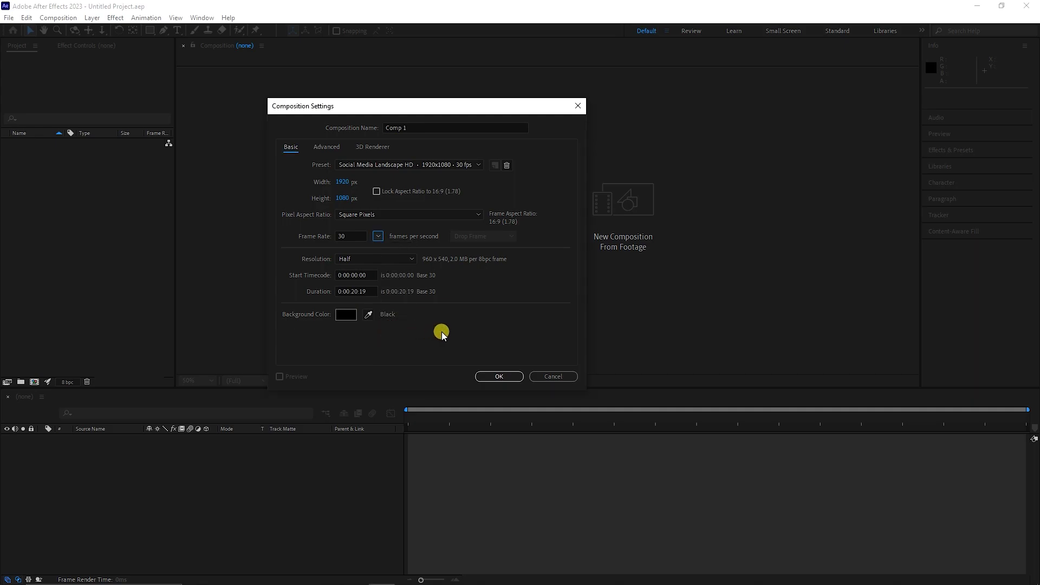
pyautogui.click(490, 375)
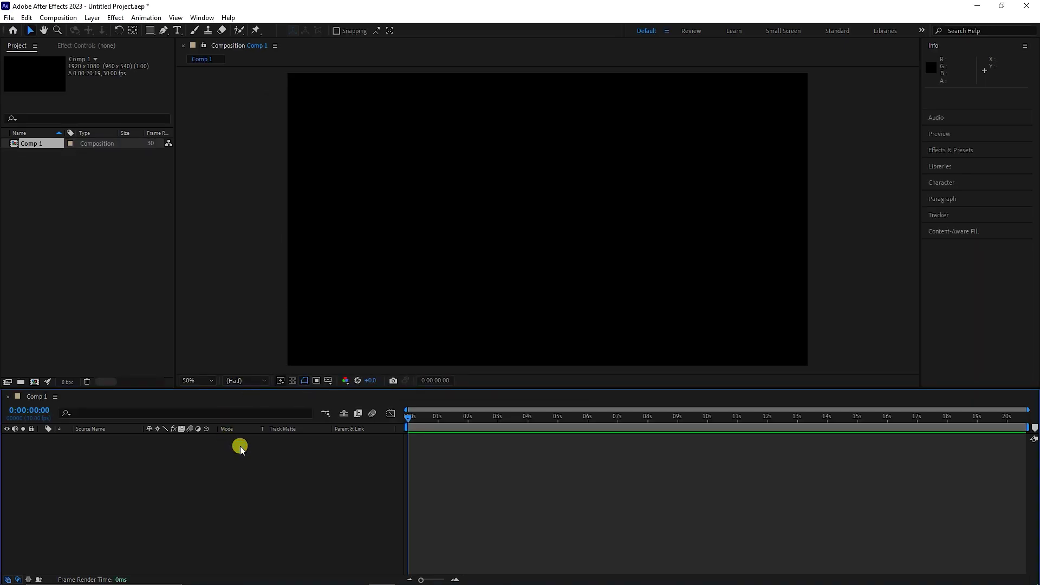
# Add a comp-sized 1920×1080 solid layer named 'Solid 1' from the timeline's New menu.
pyautogui.rightClick(150, 455)
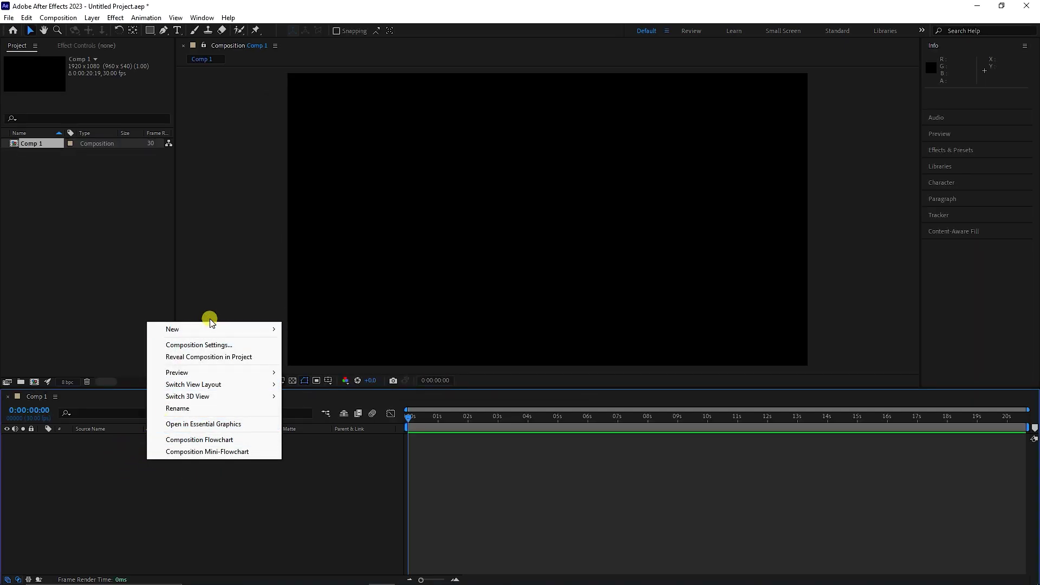
pyautogui.moveTo(209, 329)
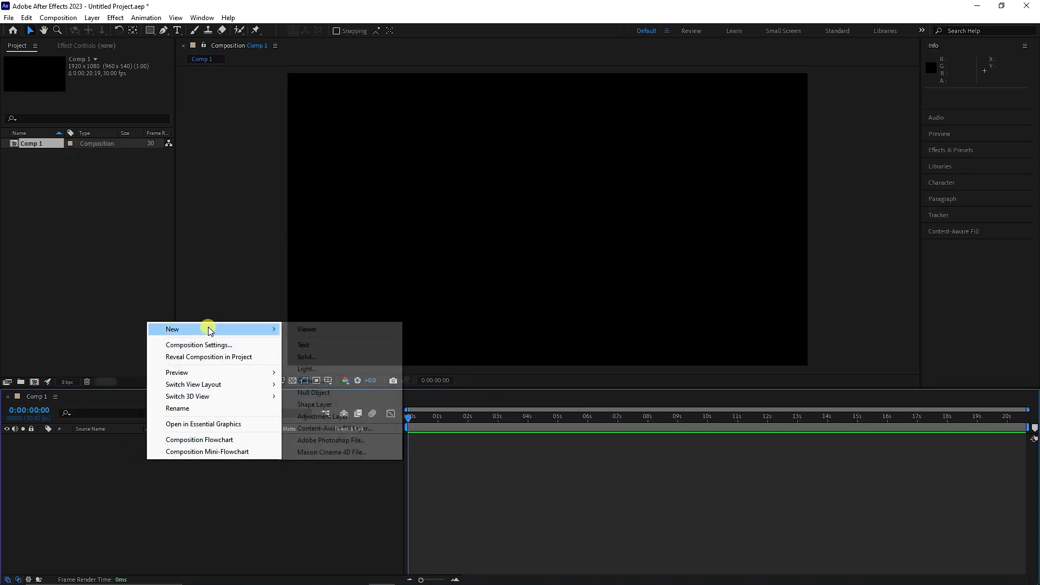
pyautogui.click(322, 358)
pyautogui.click(518, 328)
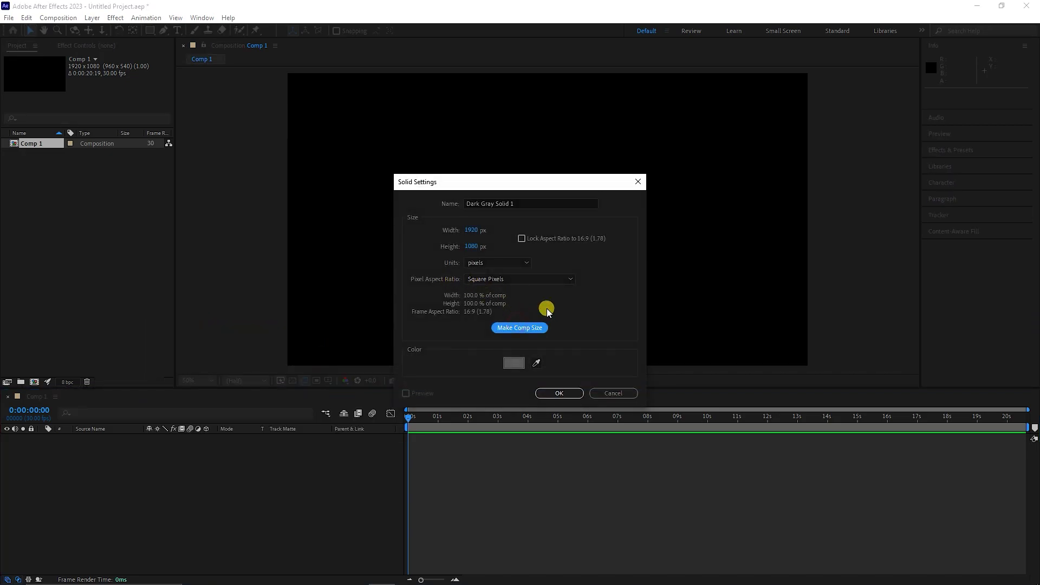
pyautogui.tripleClick(494, 204)
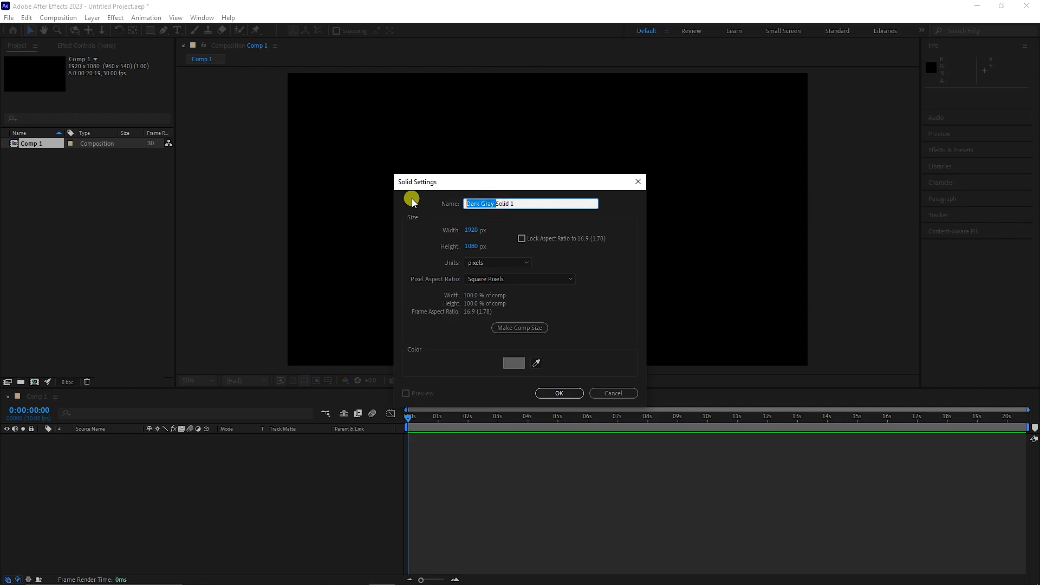
pyautogui.write('Solid 1')
pyautogui.click(554, 393)
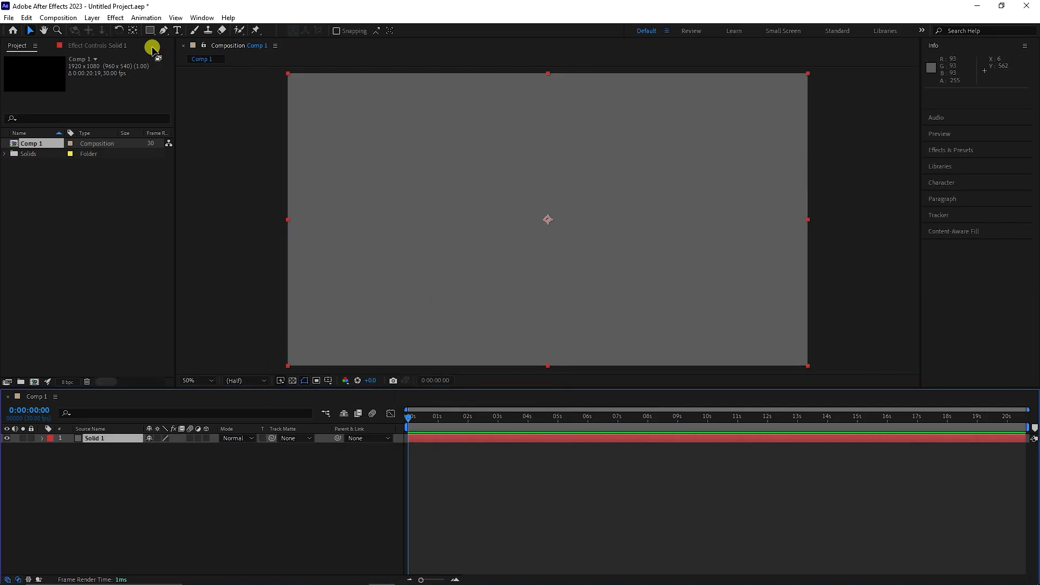
# Apply the Effect > Text > Numbers effect to Solid 1.
pyautogui.click(116, 18)
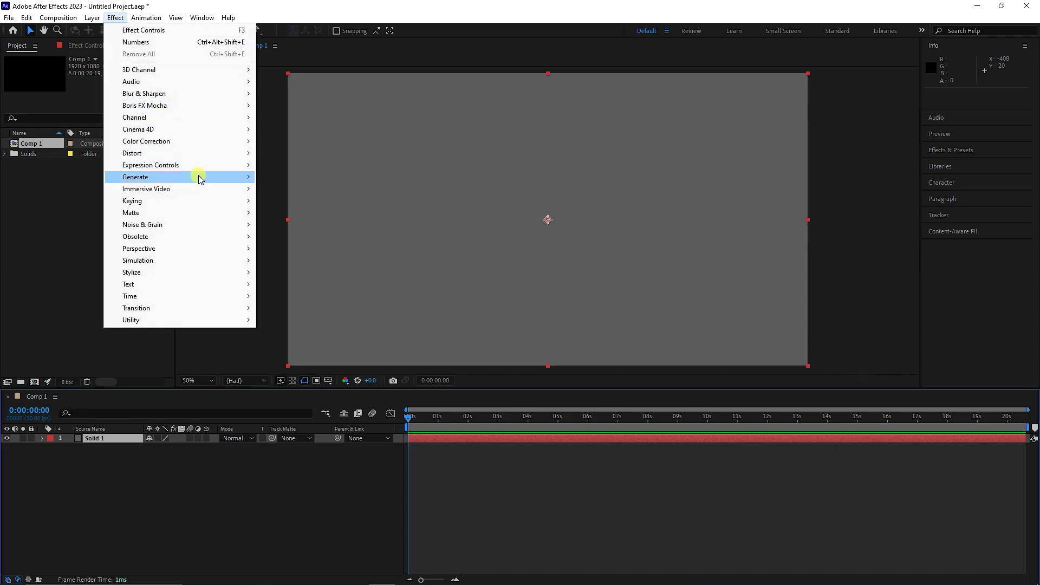
pyautogui.moveTo(174, 284)
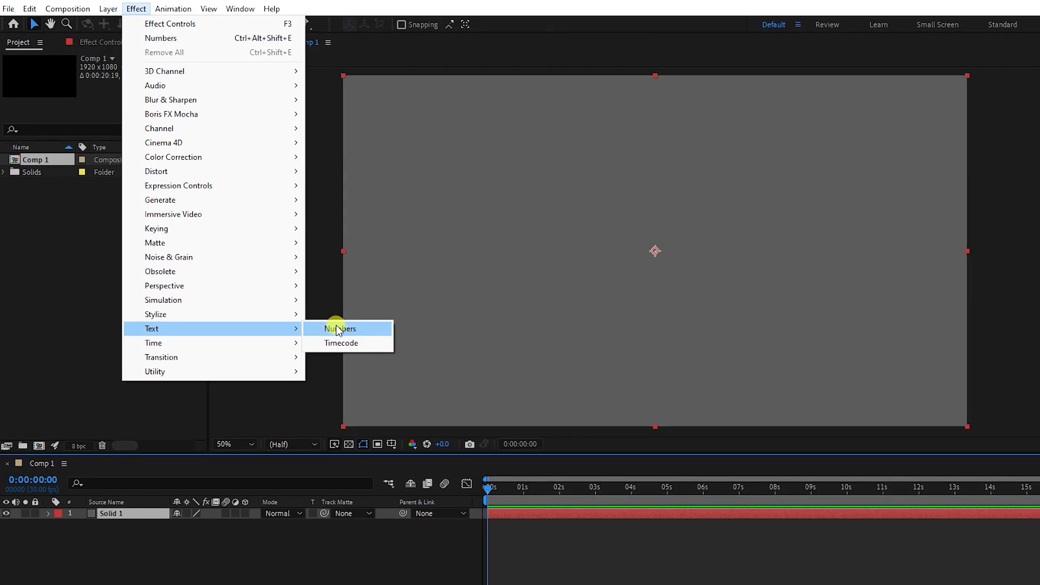
pyautogui.click(339, 329)
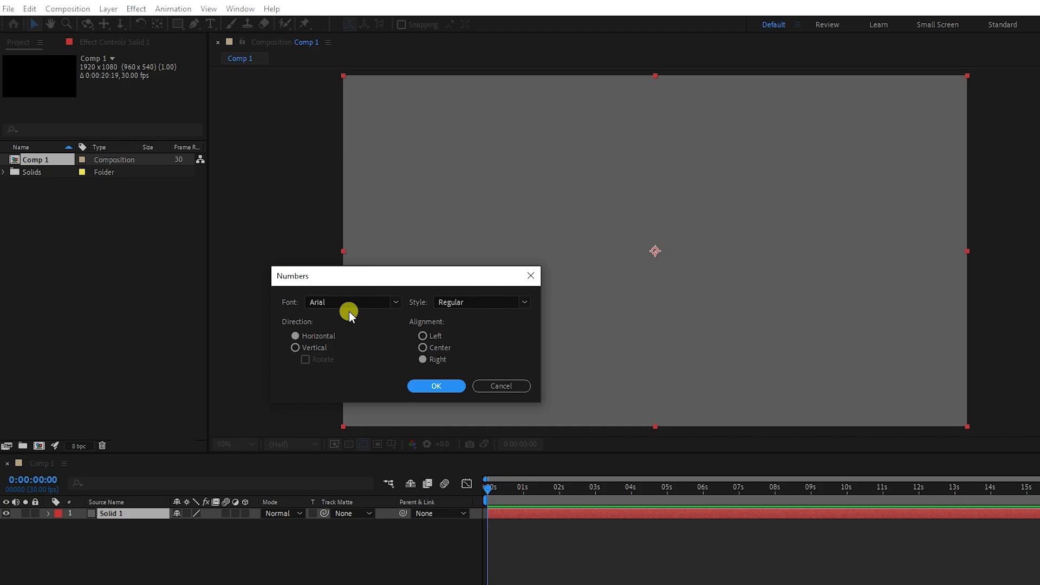
pyautogui.moveTo(325, 285); pyautogui.dragTo(272, 285)
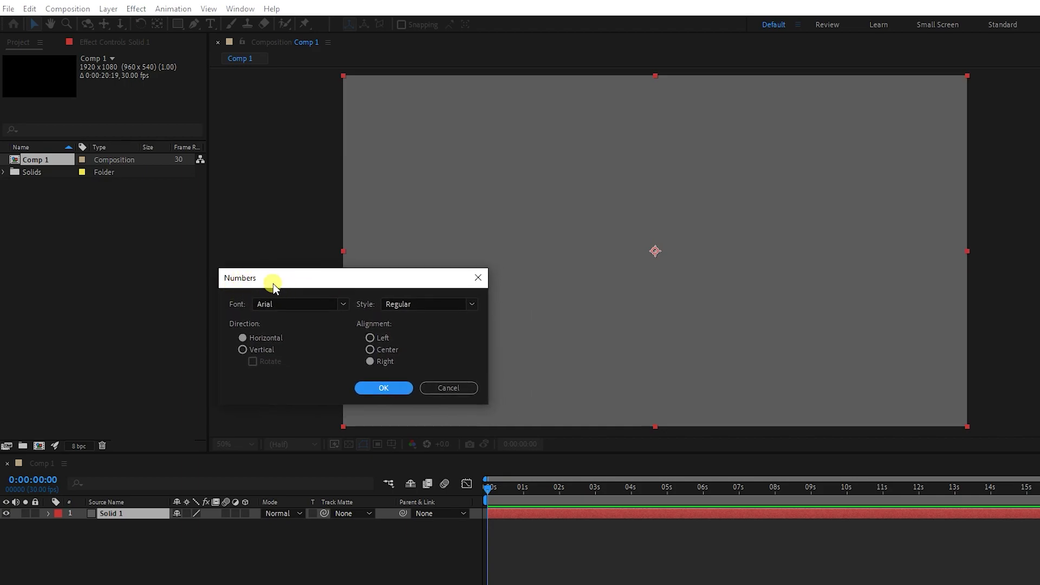
# Set the Numbers font to Gilroy ExtraBold, horizontal and centre-aligned, and confirm.
pyautogui.click(342, 303)
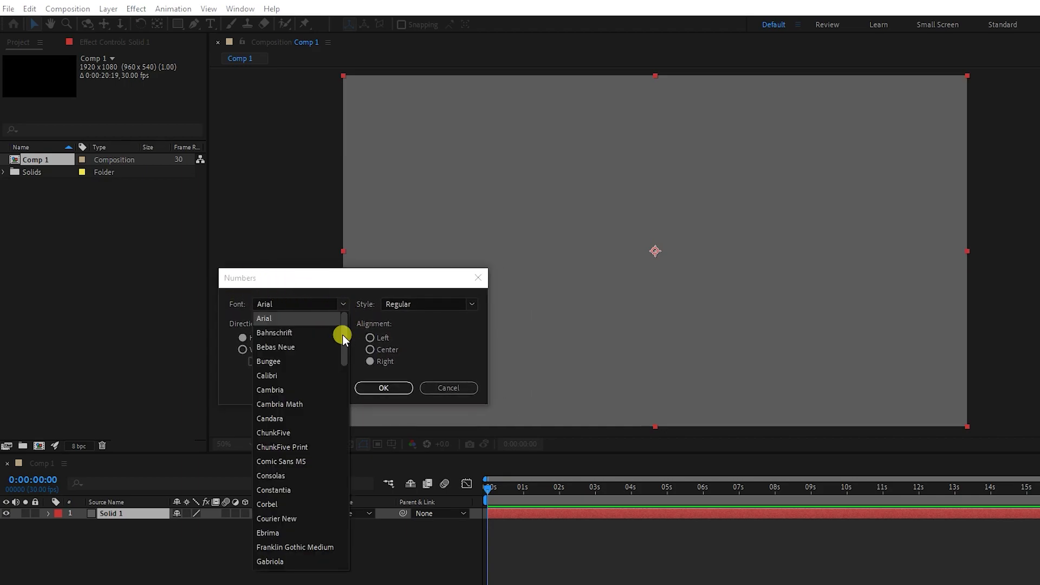
pyautogui.moveTo(342, 334); pyautogui.dragTo(343, 362)
pyautogui.click(272, 471)
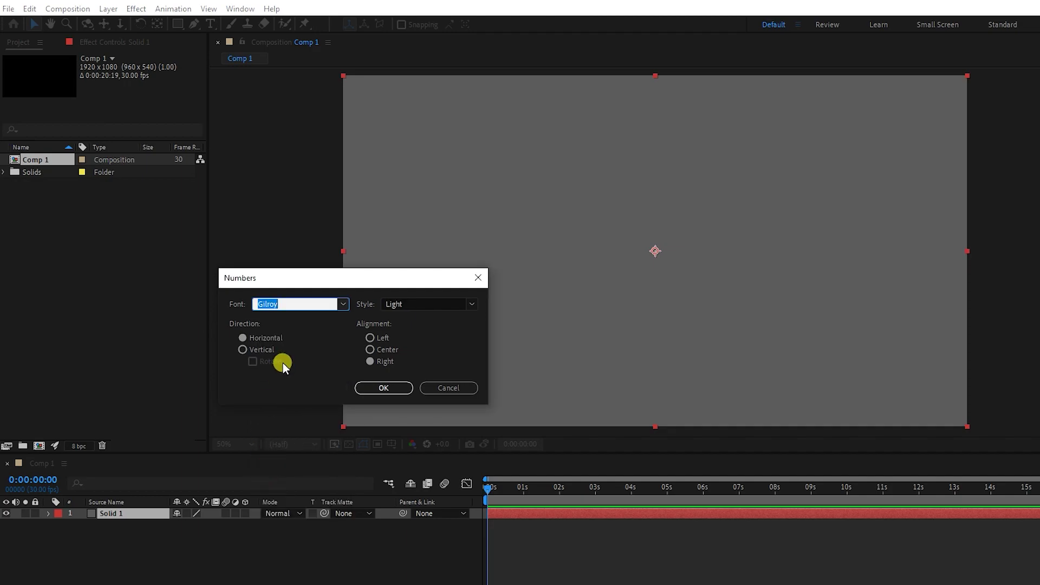
pyautogui.click(464, 306)
pyautogui.click(428, 329)
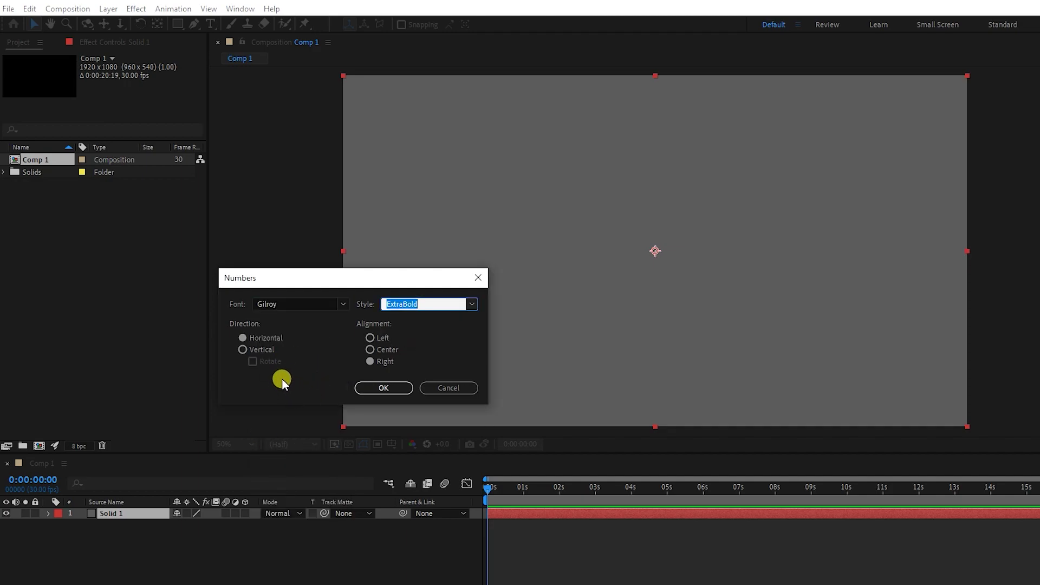
pyautogui.click(245, 349)
pyautogui.click(250, 337)
pyautogui.click(370, 350)
pyautogui.click(384, 387)
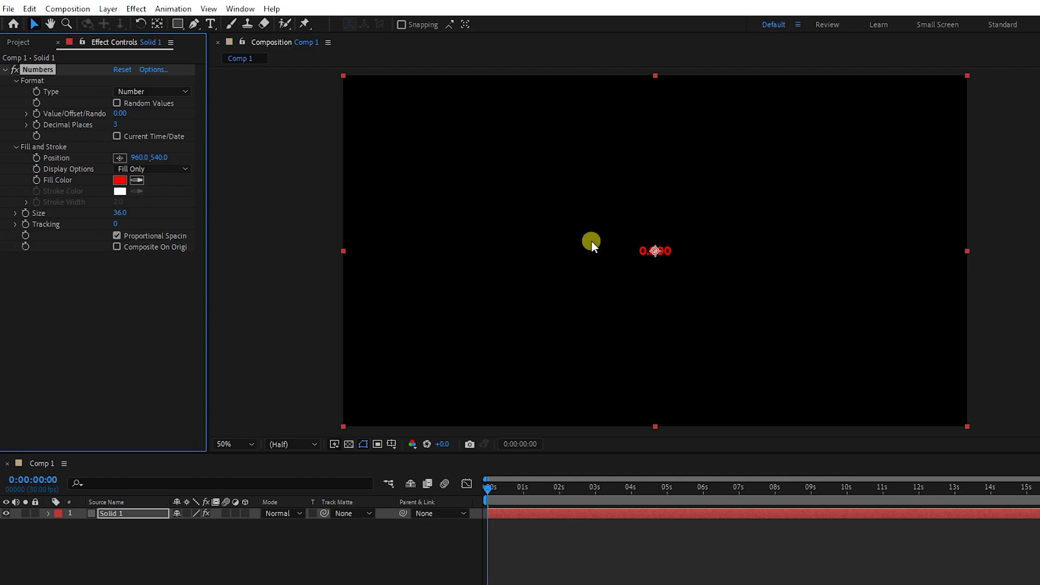
# Scrub Numbers Size to 313 and the value to 380, adjusting decimal places to show 380.000.
pyautogui.moveTo(119, 215); pyautogui.dragTo(291, 206)
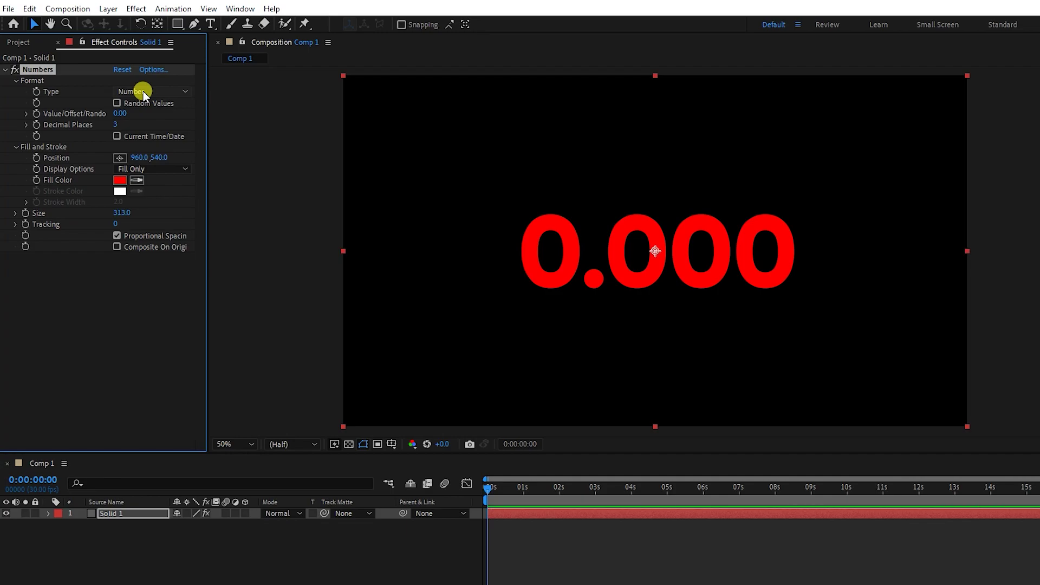
pyautogui.moveTo(121, 113); pyautogui.dragTo(146, 116)
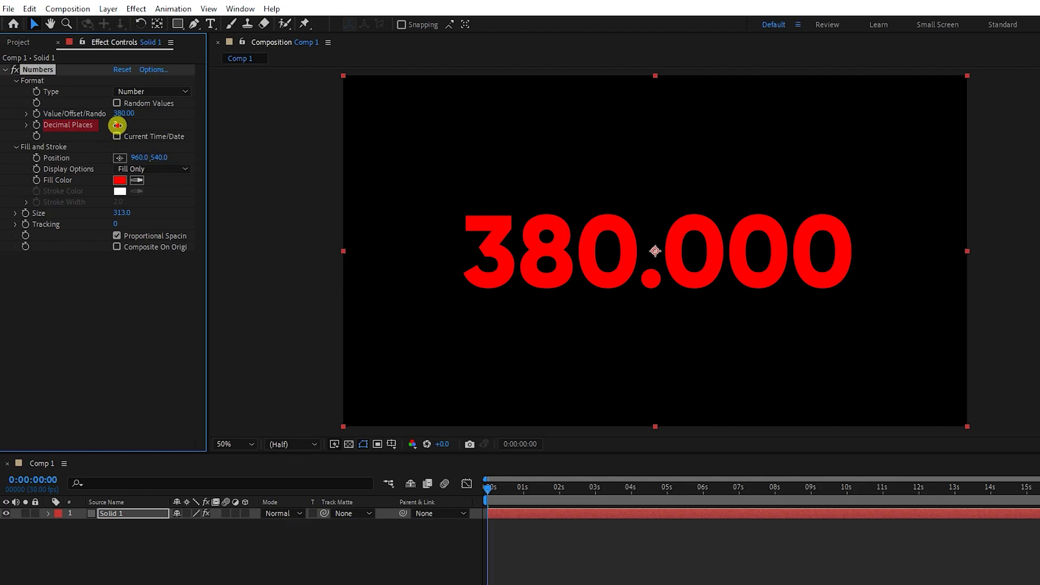
pyautogui.moveTo(117, 125); pyautogui.dragTo(128, 128)
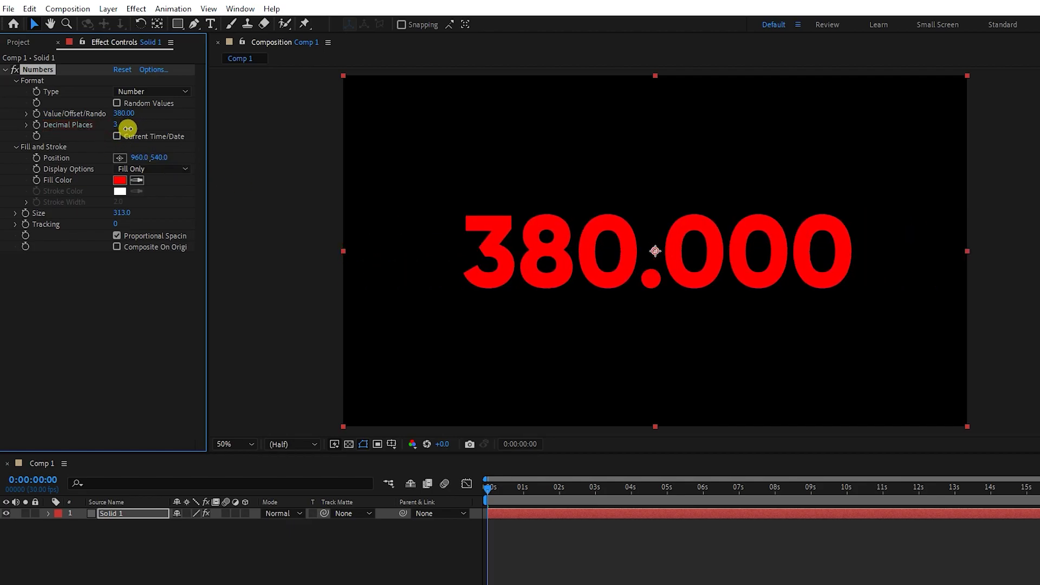
# Change the Numbers type to Time, lower the value, and enable Current Time/Date for 10:16 AM.
pyautogui.click(139, 91)
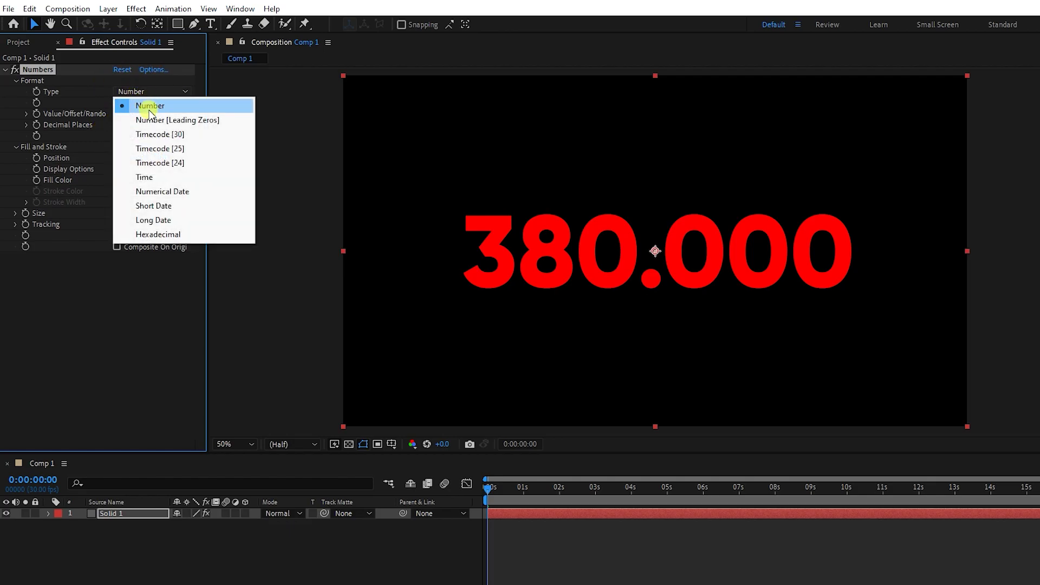
pyautogui.click(153, 120)
pyautogui.click(142, 92)
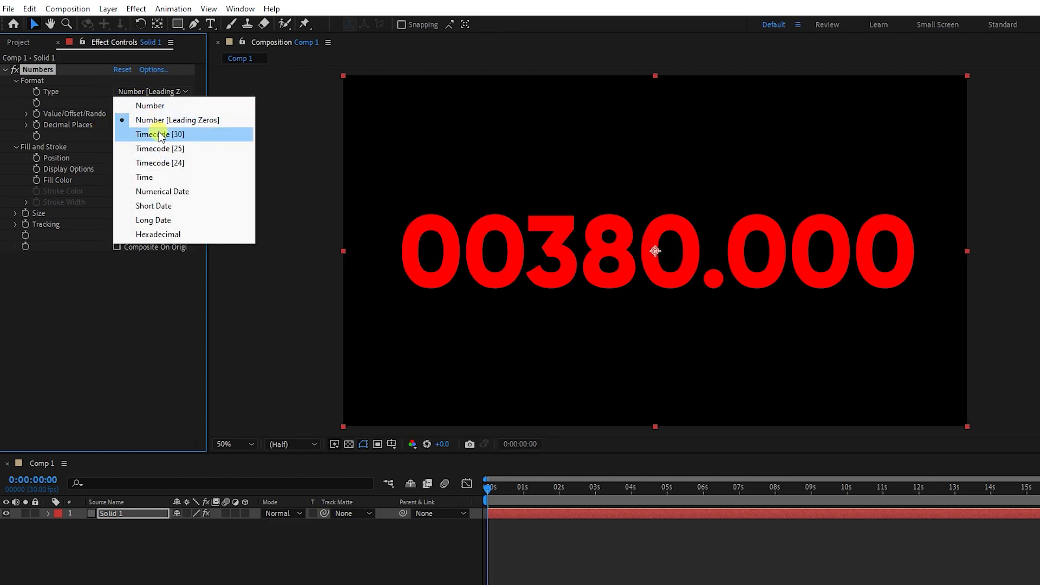
pyautogui.click(161, 179)
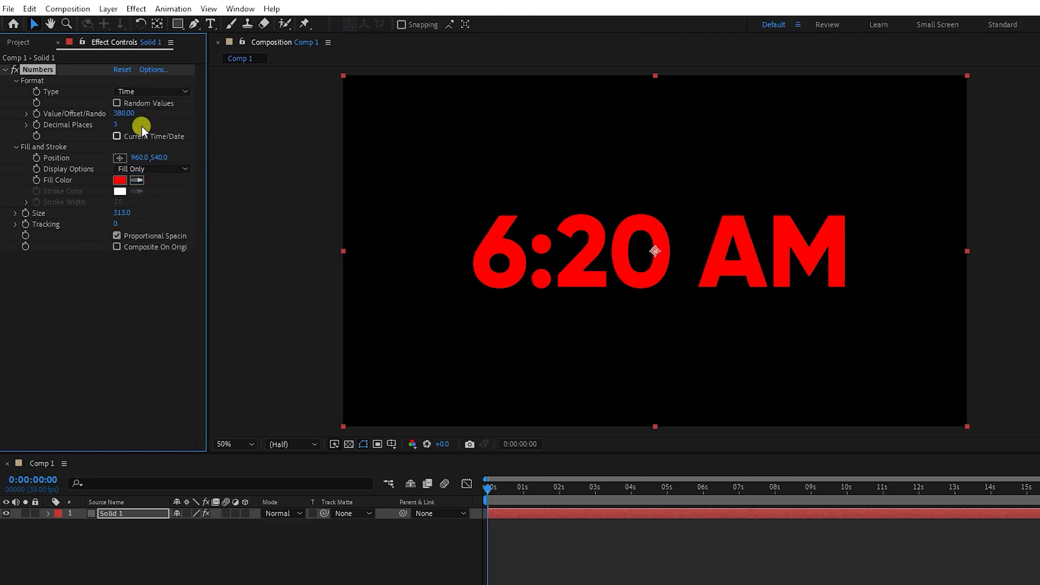
pyautogui.moveTo(125, 113); pyautogui.dragTo(106, 111)
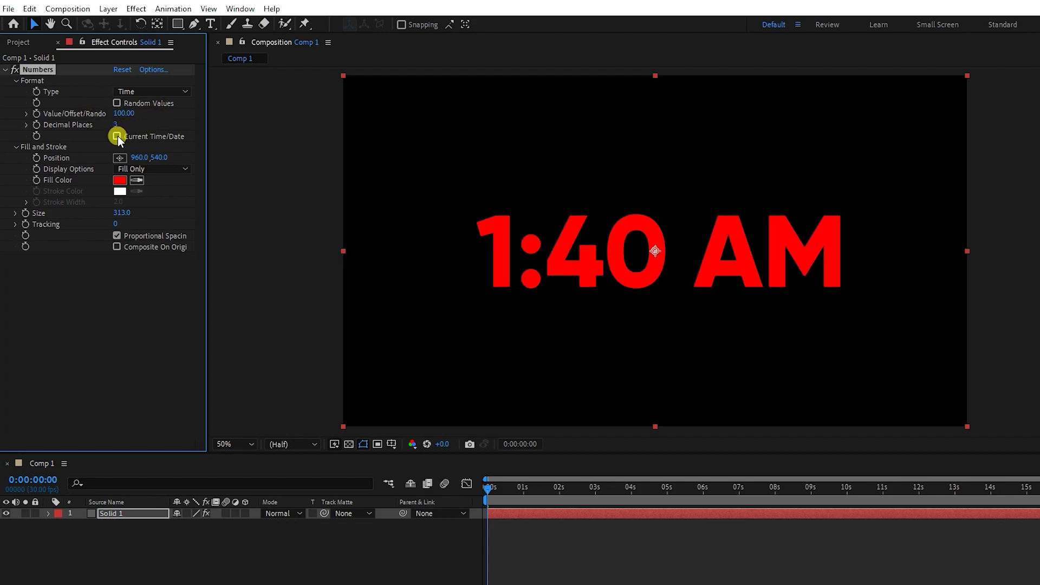
pyautogui.click(117, 136)
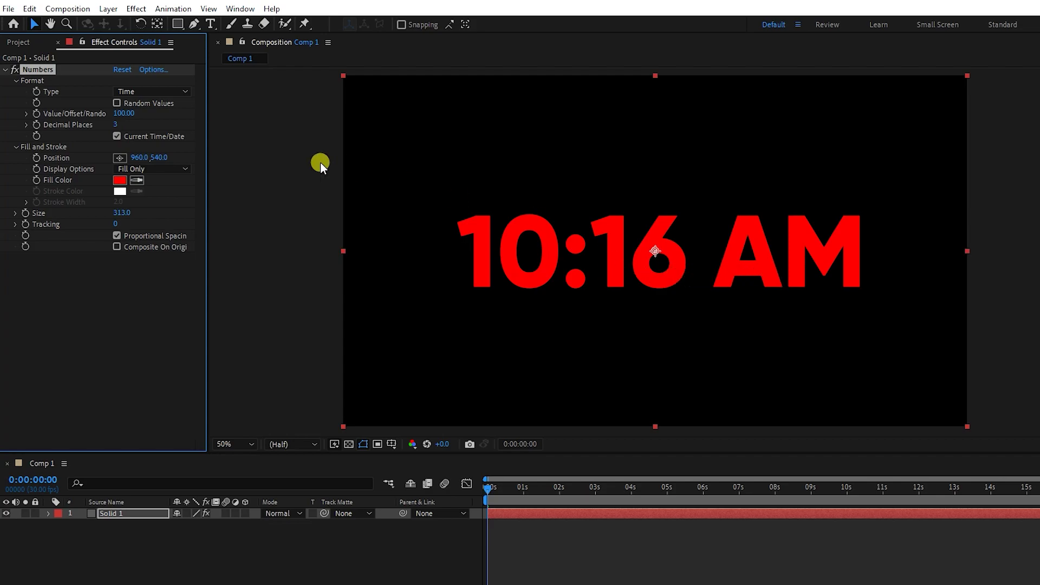
# Try the Numerical Date type with Current Time/Date toggled, then return to Time.
pyautogui.click(117, 136)
pyautogui.click(117, 135)
pyautogui.click(145, 91)
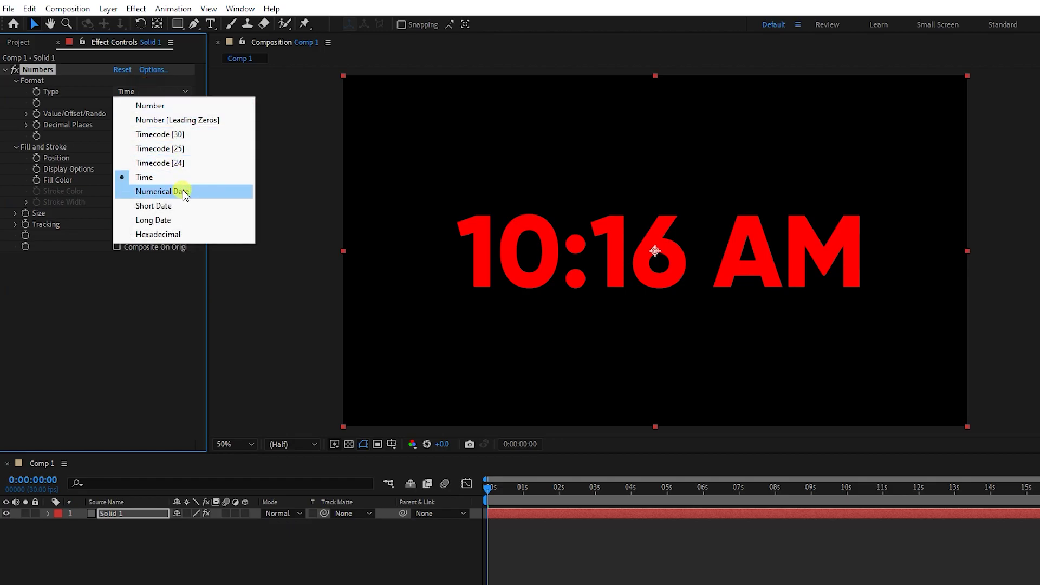
pyautogui.click(184, 193)
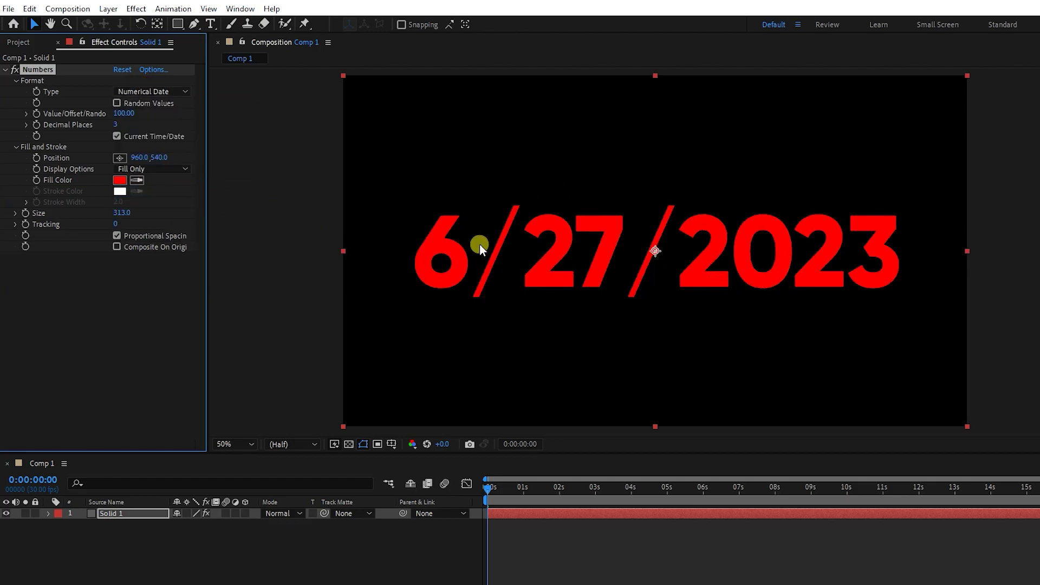
pyautogui.click(117, 136)
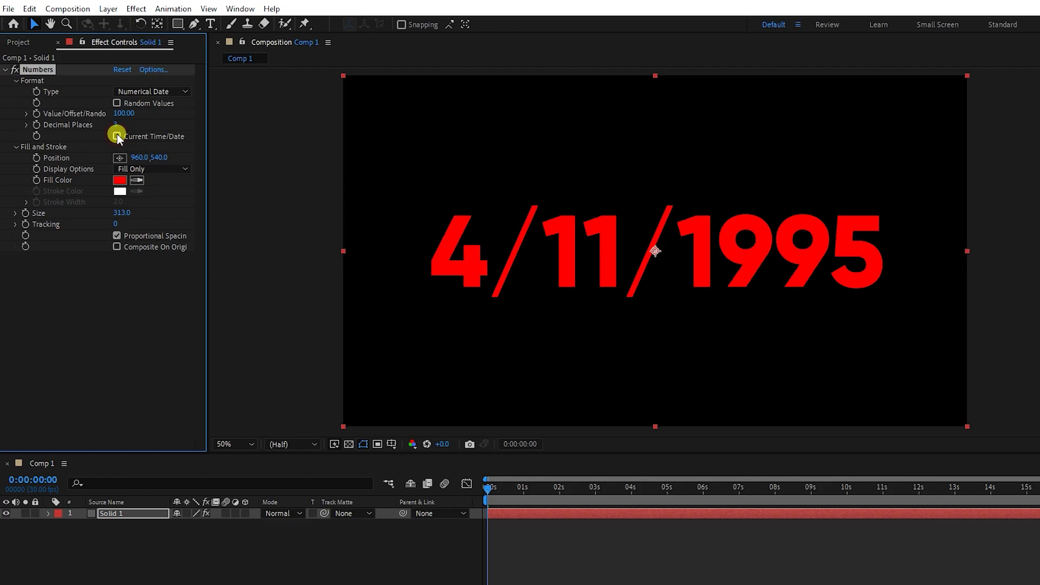
pyautogui.click(117, 136)
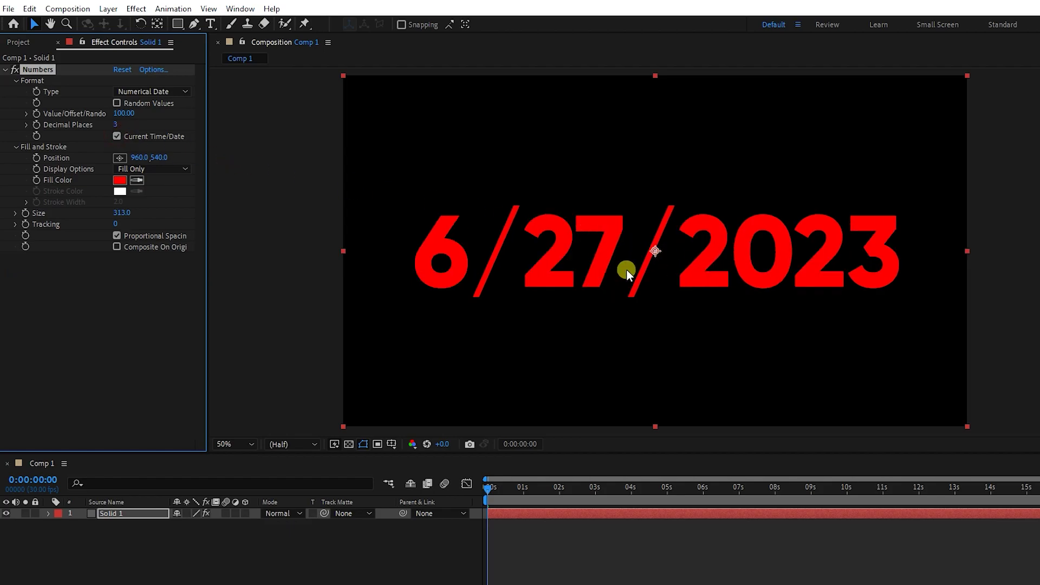
pyautogui.click(163, 91)
pyautogui.click(142, 175)
# Switch to Short Date, shrink Size to 216, then Long Date and finally Hexadecimal.
pyautogui.click(141, 90)
pyautogui.click(155, 201)
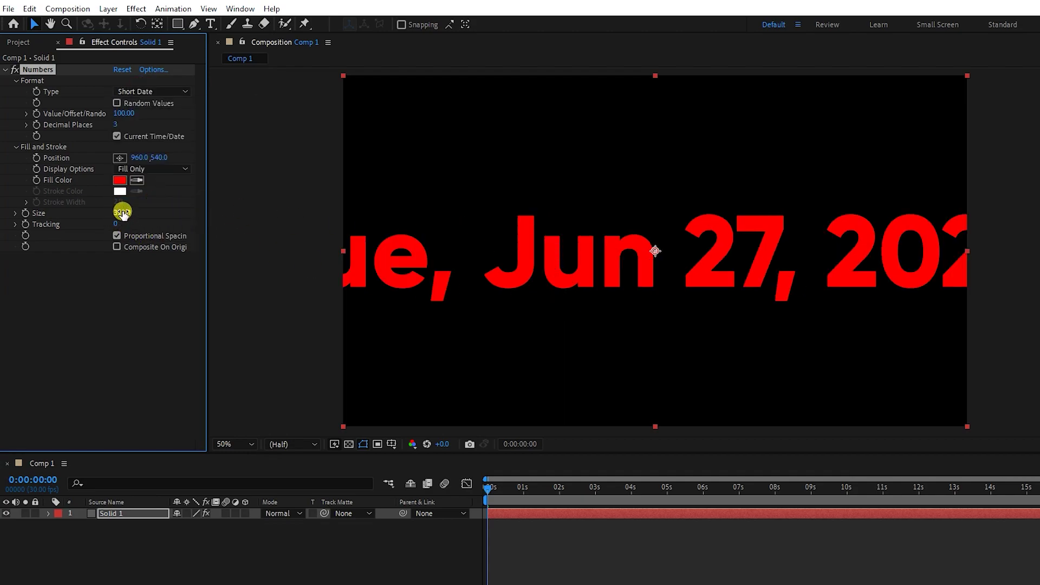
pyautogui.moveTo(123, 213); pyautogui.dragTo(69, 220)
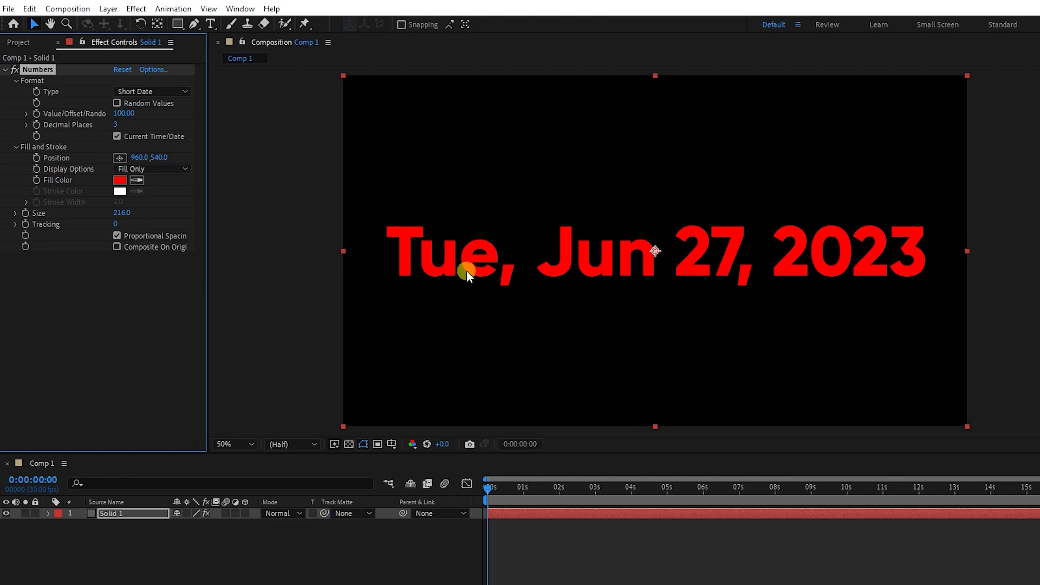
pyautogui.click(119, 93)
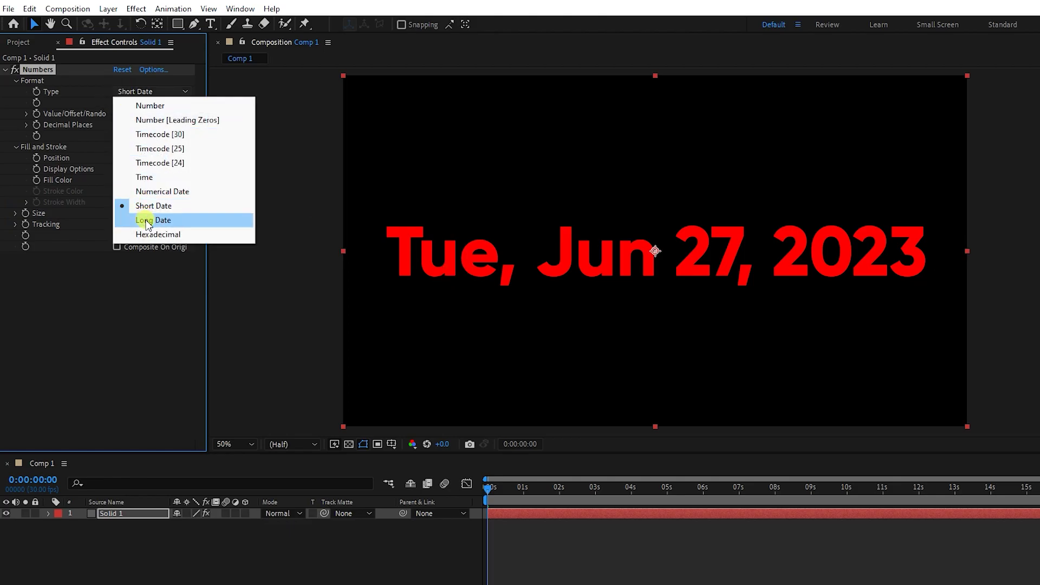
pyautogui.click(145, 220)
pyautogui.click(144, 91)
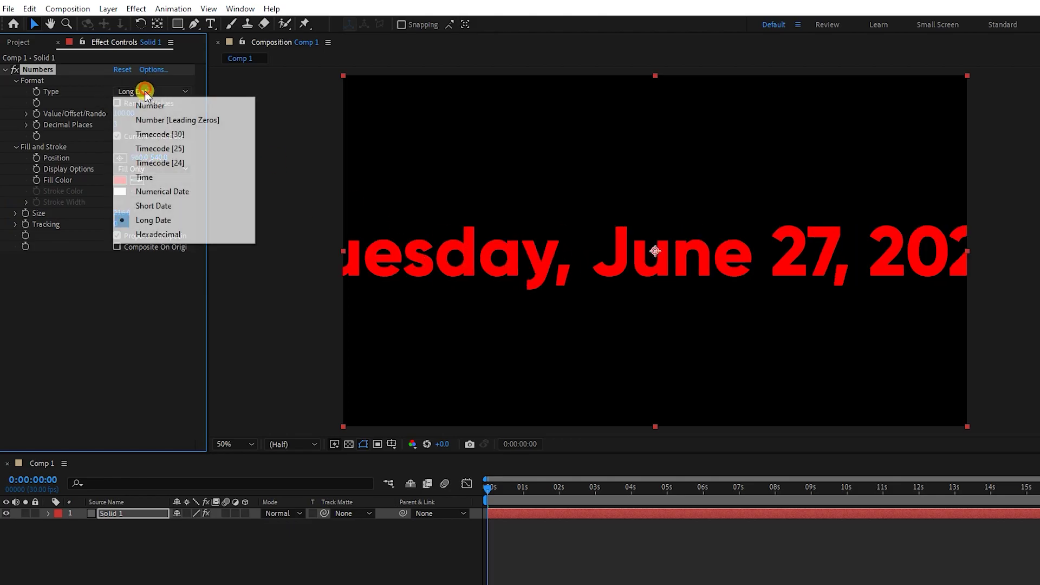
pyautogui.click(169, 234)
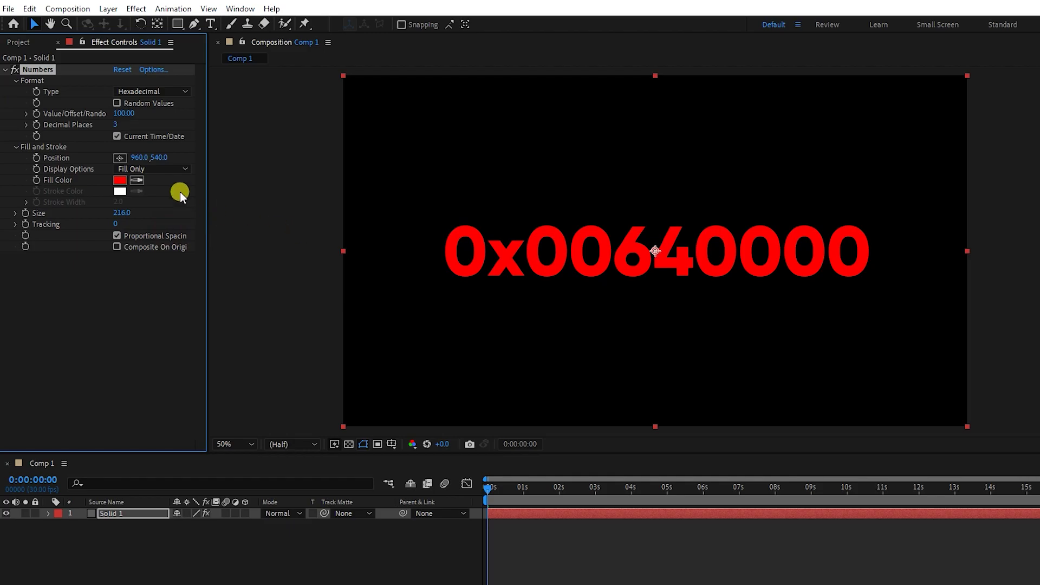
pyautogui.click(146, 90)
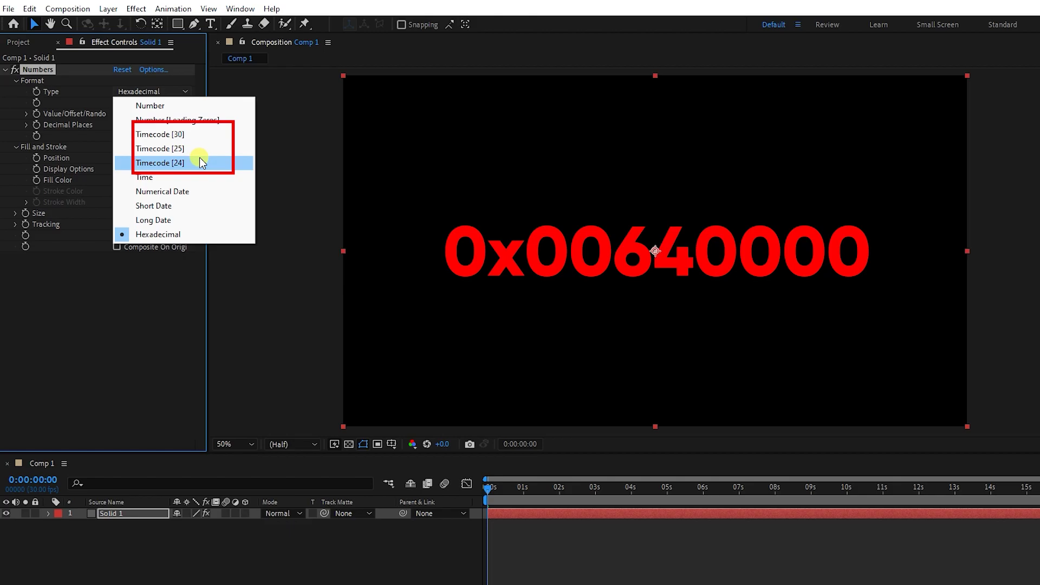
# Set the type to Timecode [30] with value 0 and Random Values on, then scrub to preview.
pyautogui.click(168, 134)
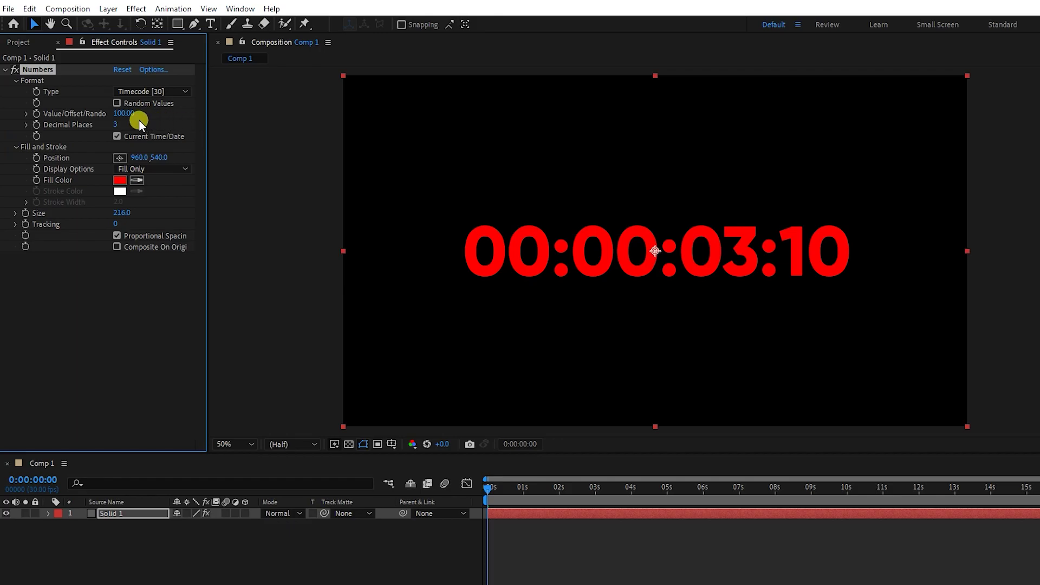
pyautogui.click(120, 114)
pyautogui.write('0')
pyautogui.press('Return')
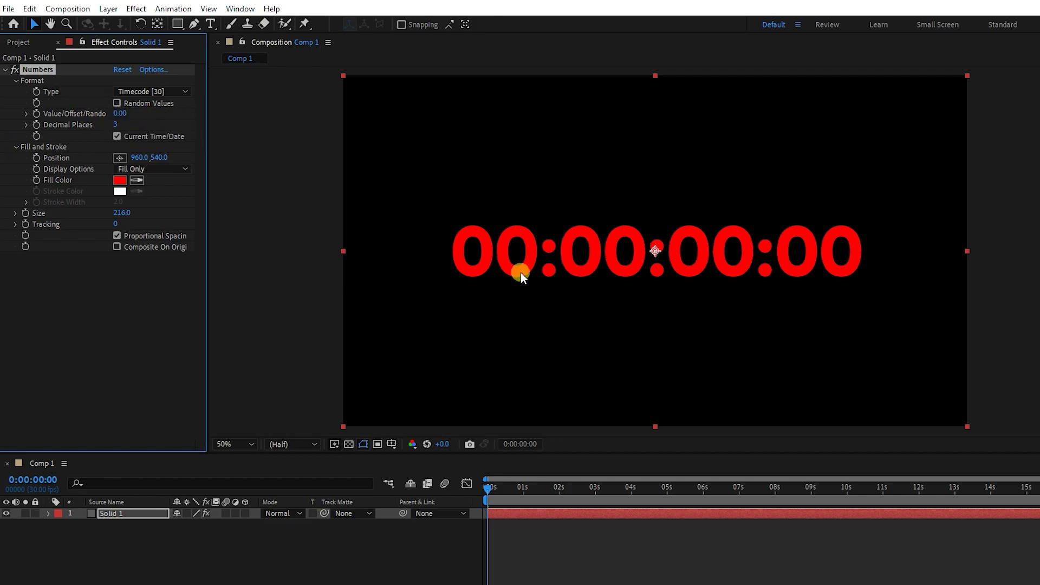
pyautogui.click(118, 103)
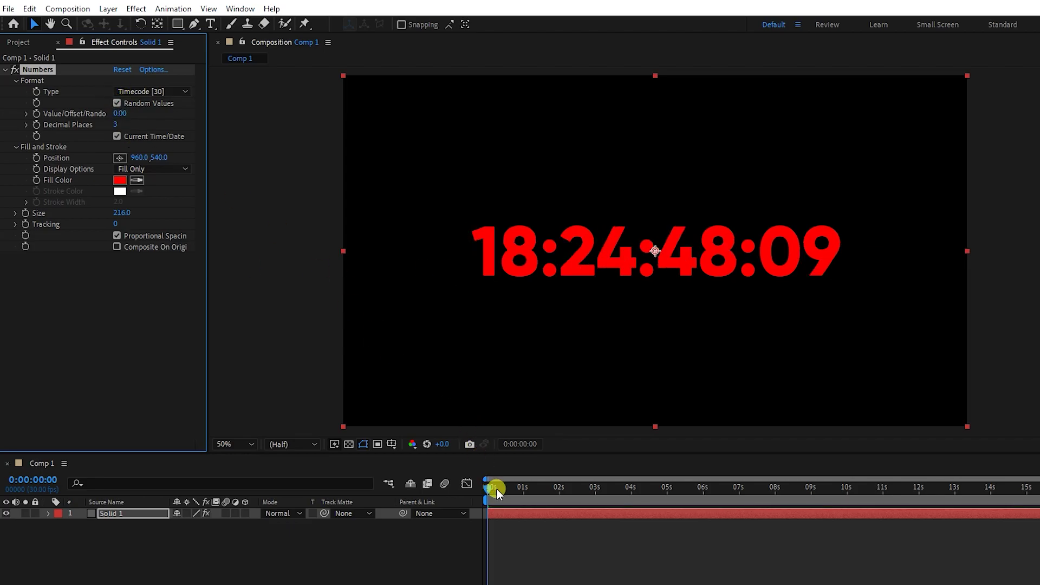
pyautogui.moveTo(497, 489); pyautogui.dragTo(451, 478)
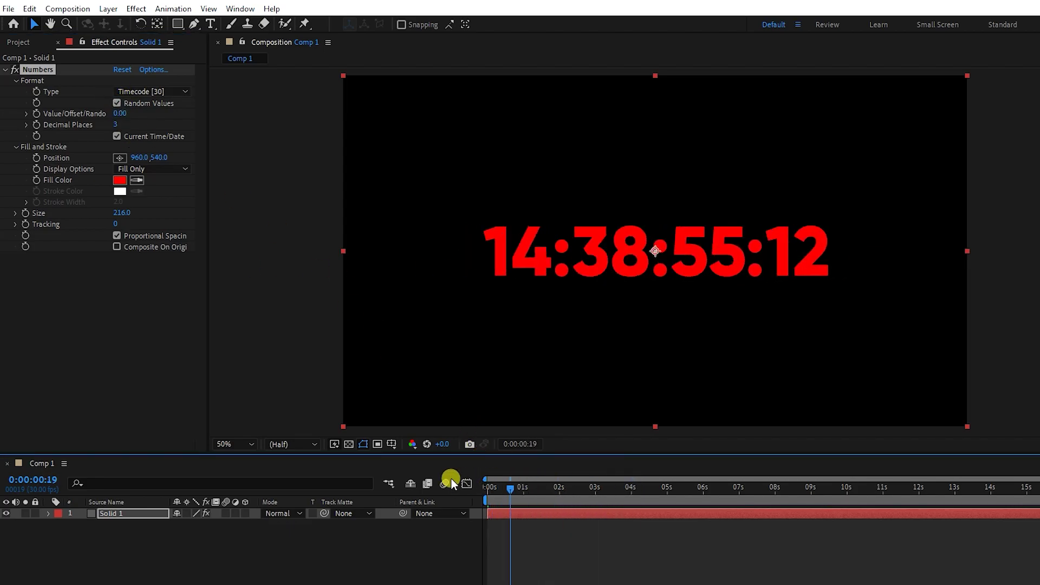
# Turn off Random Values and Current Time/Date, and nudge the timecode position slightly.
pyautogui.click(116, 103)
pyautogui.click(116, 136)
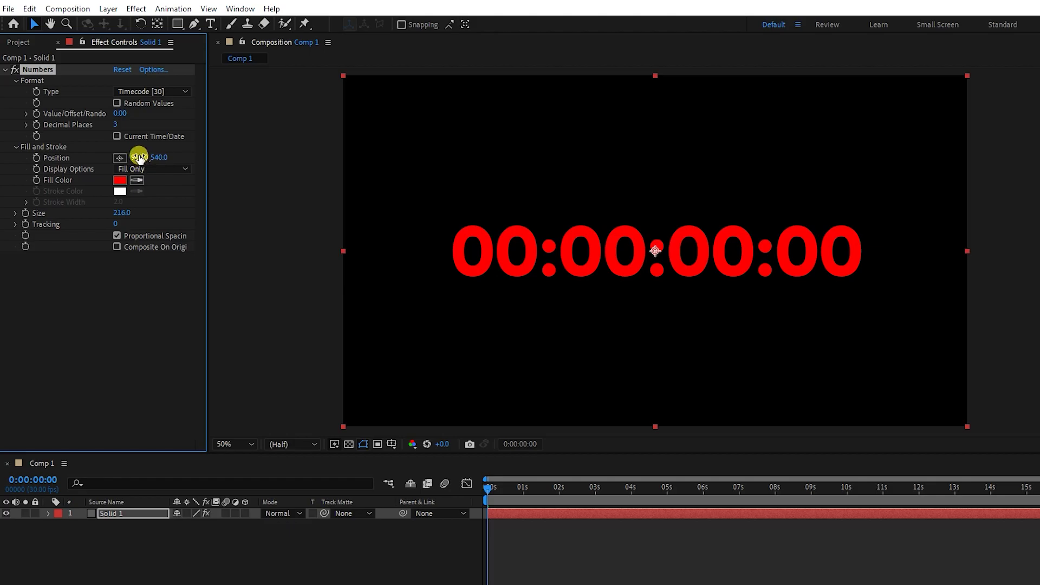
pyautogui.moveTo(139, 157)
pyautogui.mouseDown()
pyautogui.moveTo(239, 160)
pyautogui.moveTo(75, 163)
pyautogui.moveTo(146, 162)
pyautogui.moveTo(140, 168)
pyautogui.mouseUp()
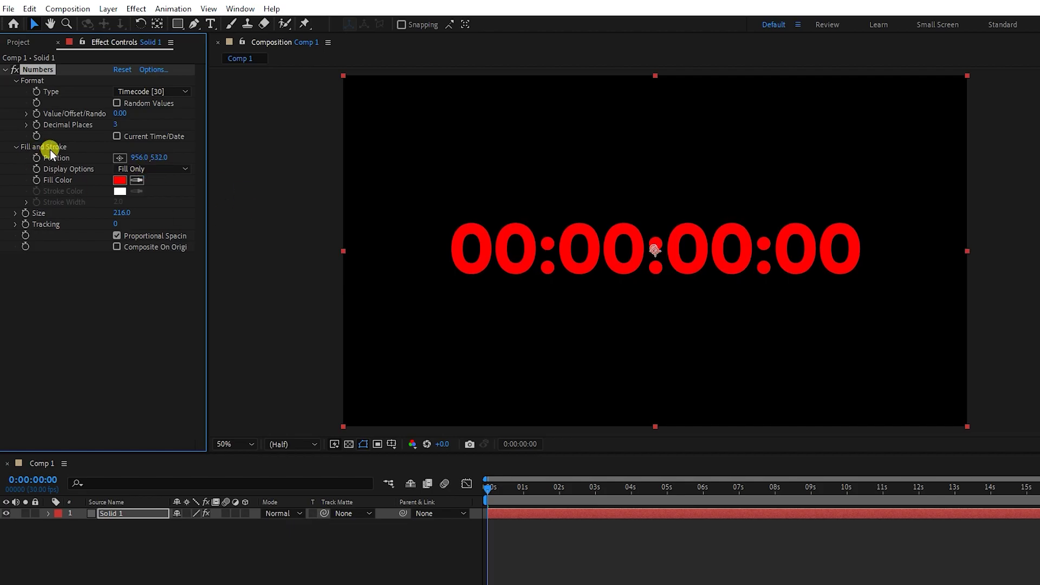
# Test Stroke Only at width 5.7 and the fill/stroke combinations, then return to Fill Only.
pyautogui.click(141, 168)
pyautogui.click(148, 196)
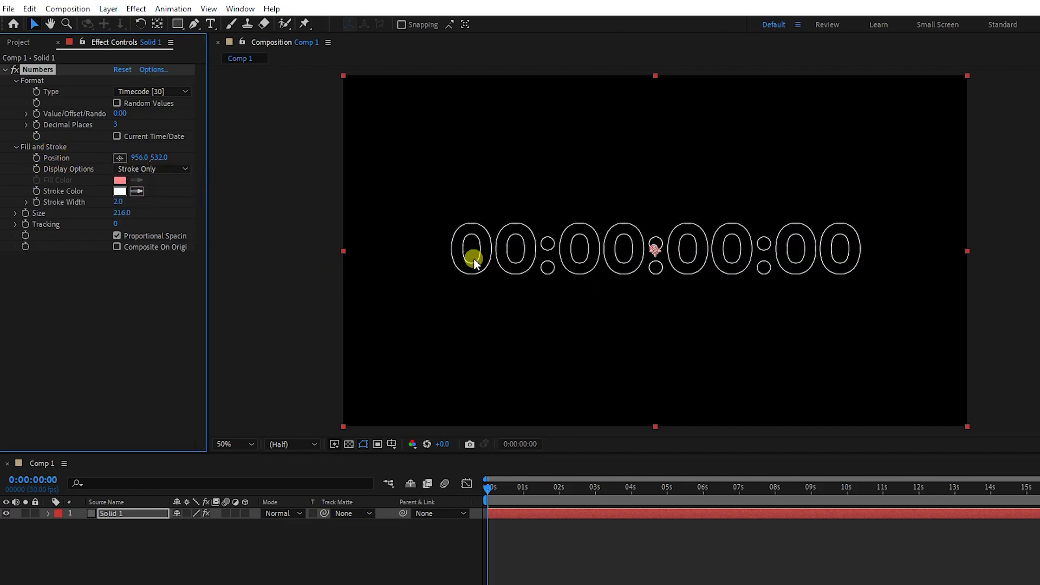
pyautogui.moveTo(117, 202); pyautogui.dragTo(141, 200)
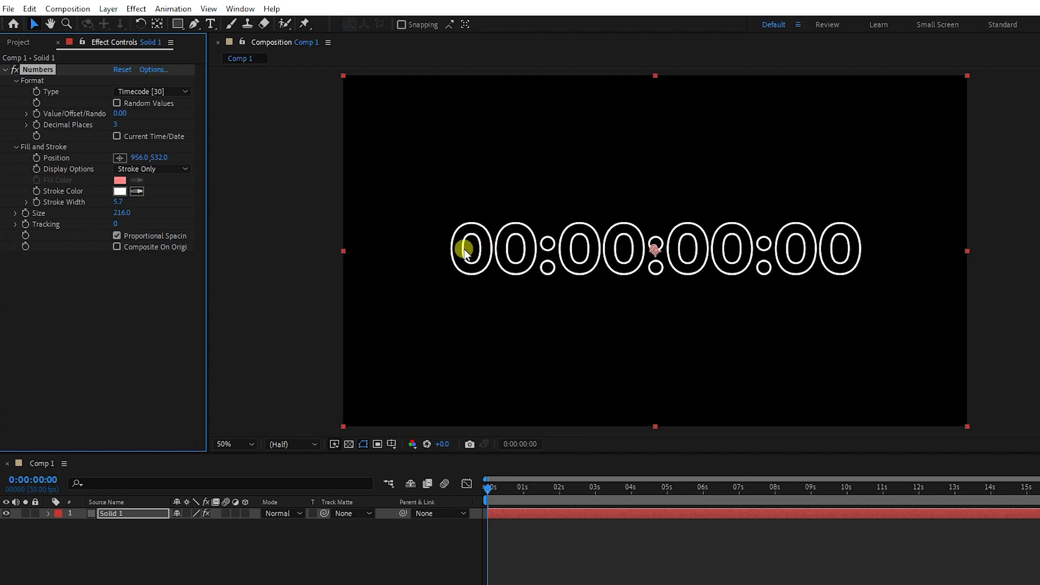
pyautogui.moveTo(501, 484); pyautogui.dragTo(449, 486)
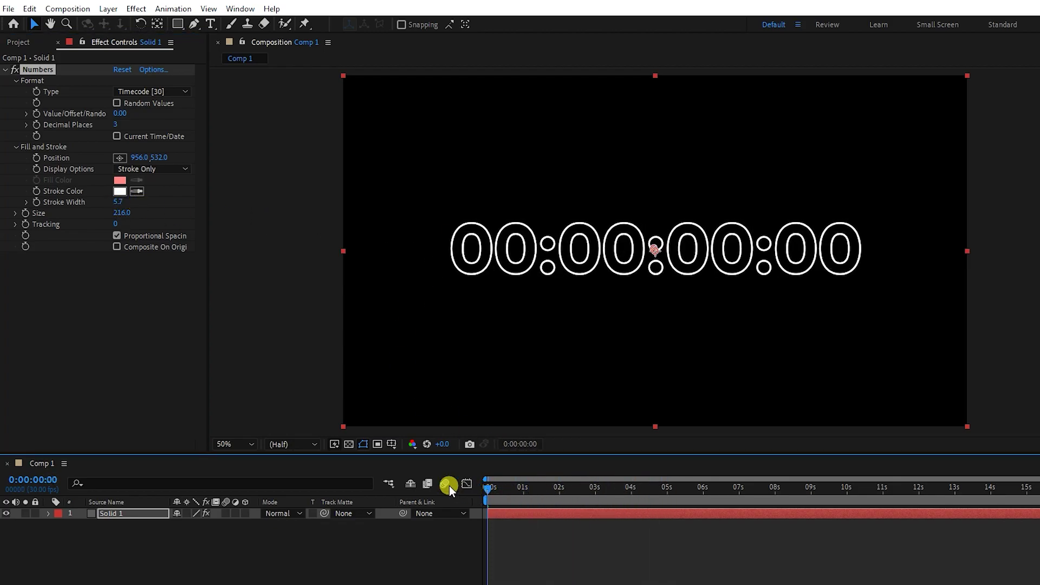
pyautogui.click(131, 169)
pyautogui.click(162, 211)
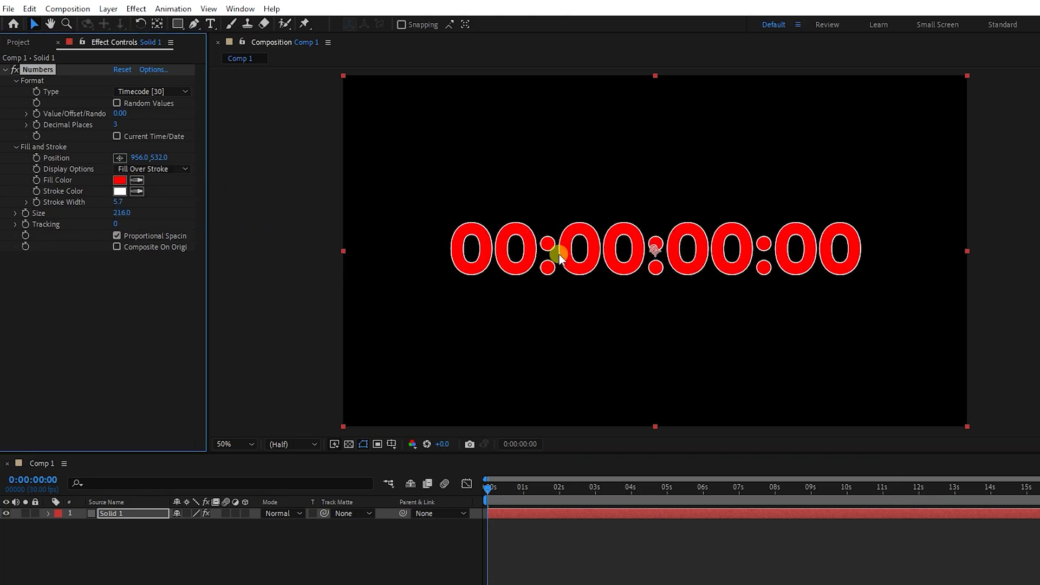
pyautogui.click(148, 167)
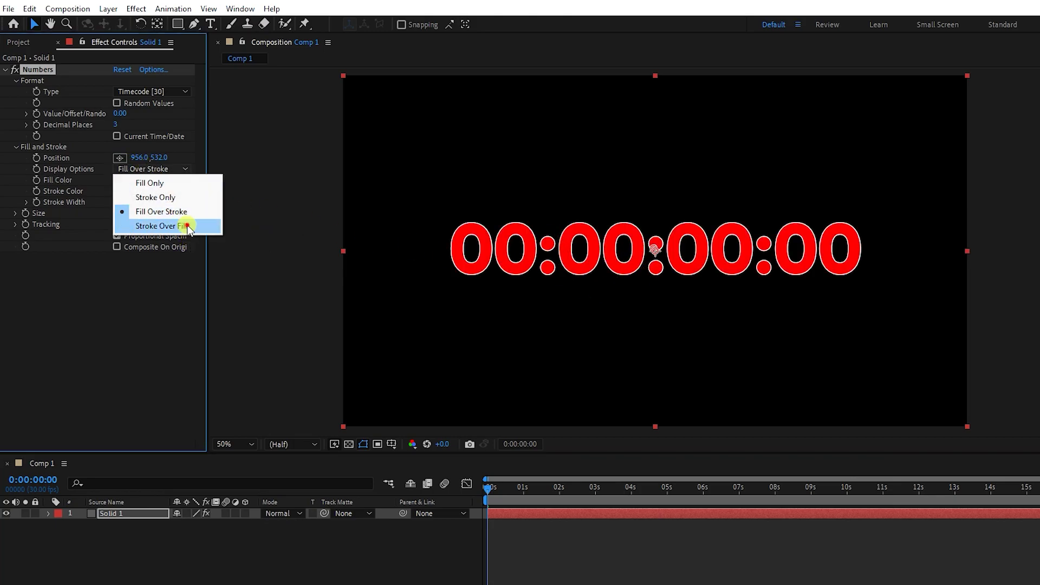
pyautogui.click(163, 226)
pyautogui.click(151, 169)
pyautogui.click(152, 181)
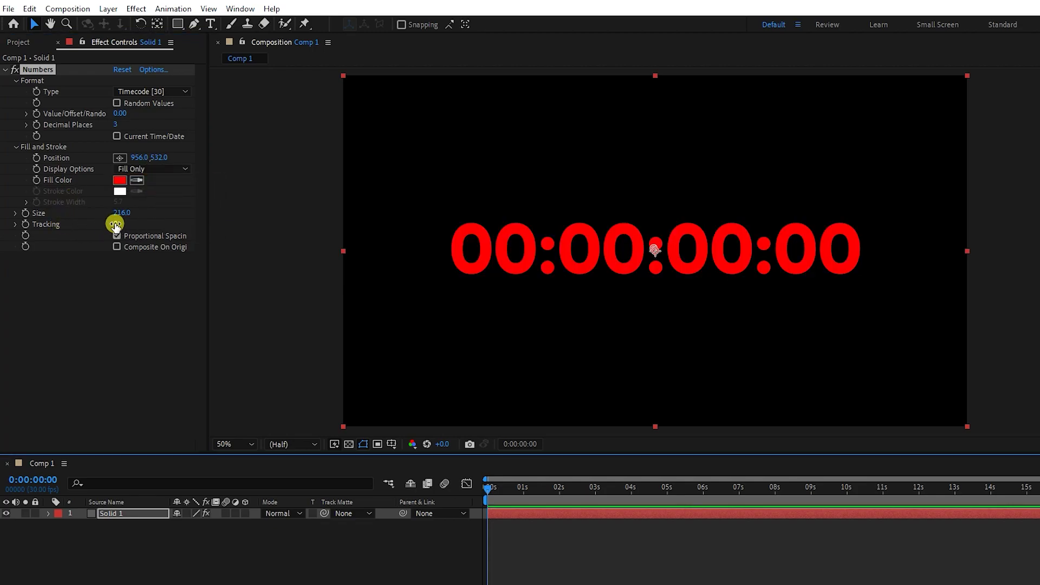
# Preview the count, turn off Proportional Spacing, and widen Tracking to 8.
pyautogui.moveTo(118, 224); pyautogui.dragTo(137, 239)
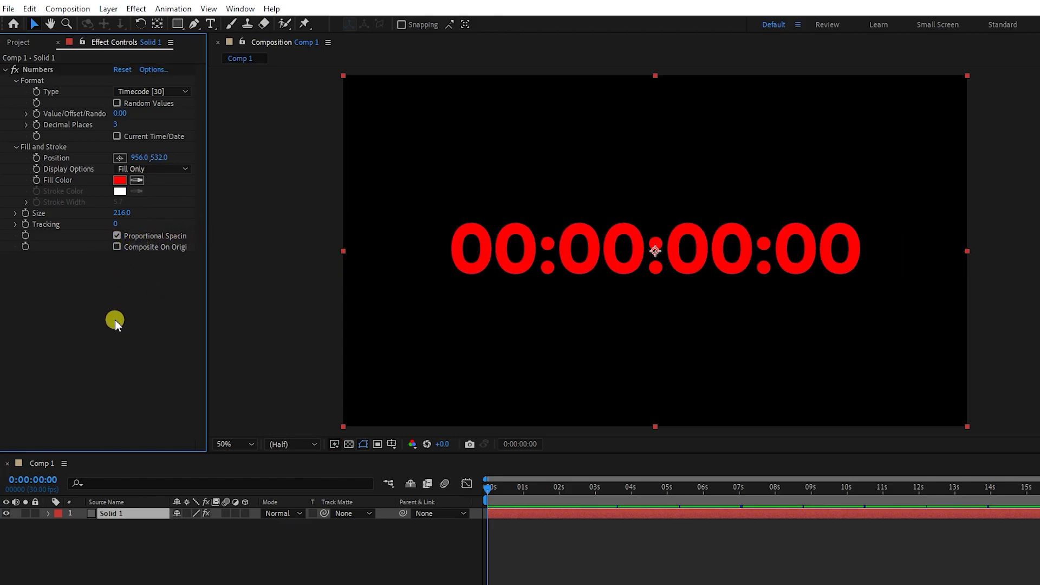
pyautogui.press('space')
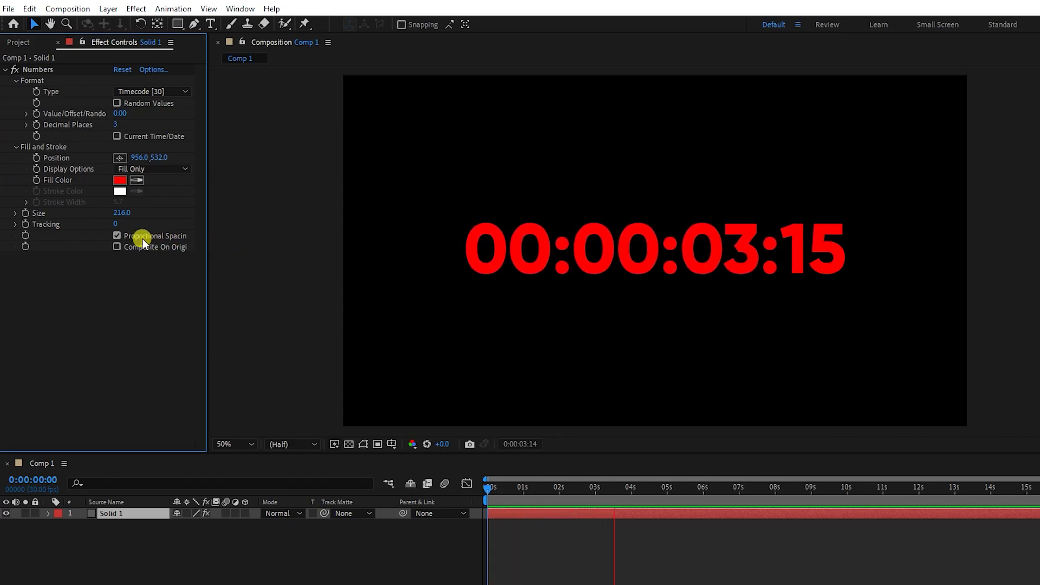
pyautogui.click(117, 235)
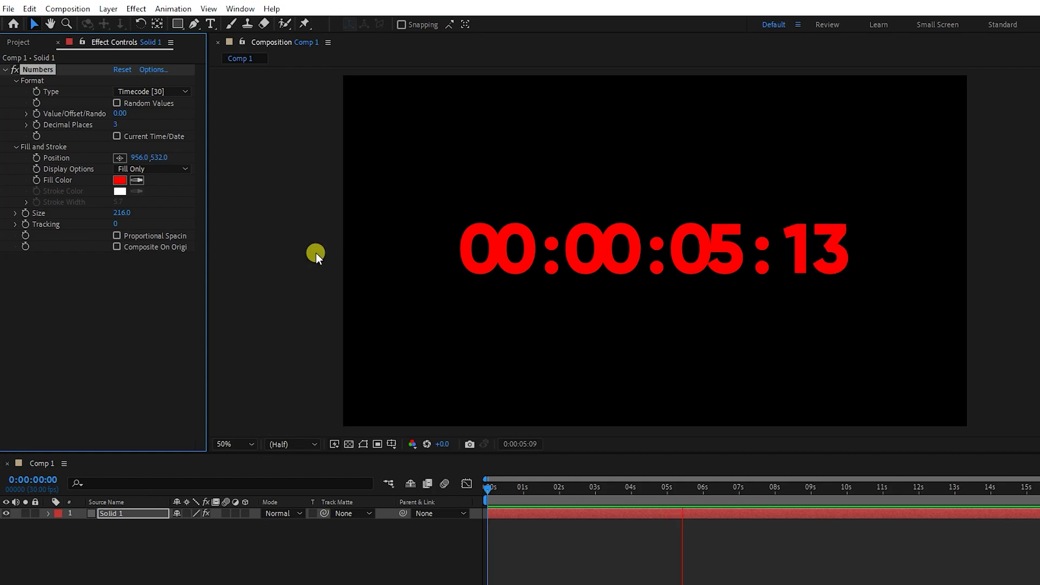
pyautogui.click(116, 236)
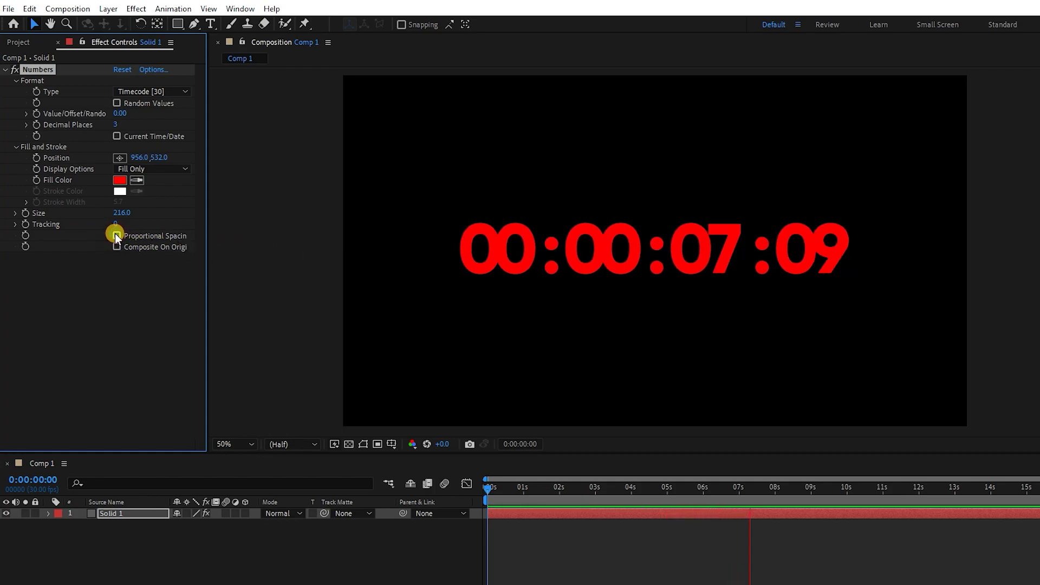
pyautogui.click(475, 490)
pyautogui.click(446, 444)
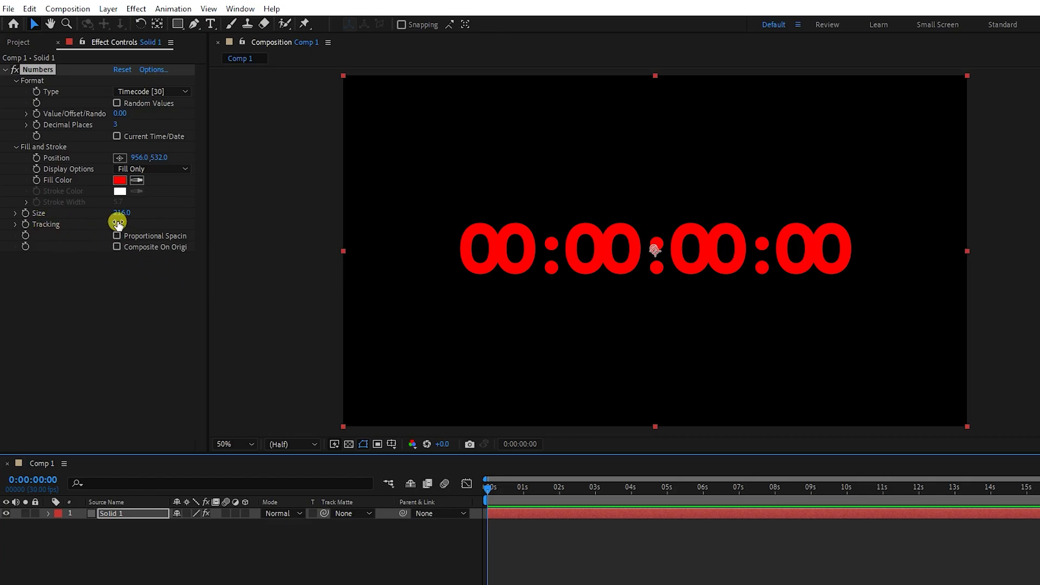
pyautogui.moveTo(116, 223)
pyautogui.mouseDown()
pyautogui.moveTo(140, 221)
pyautogui.moveTo(126, 227)
pyautogui.mouseUp()
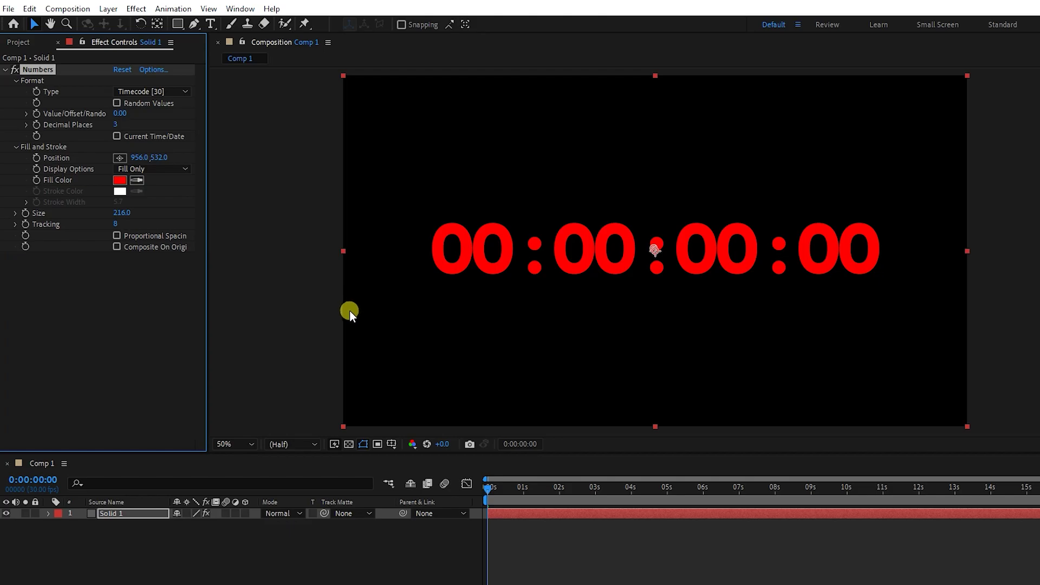
pyautogui.click(119, 246)
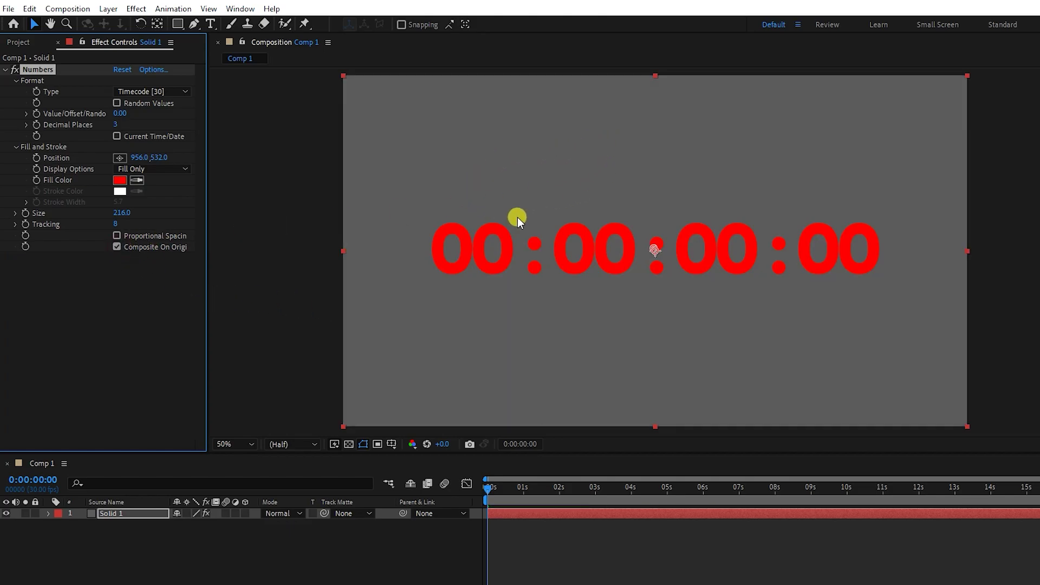
pyautogui.click(117, 247)
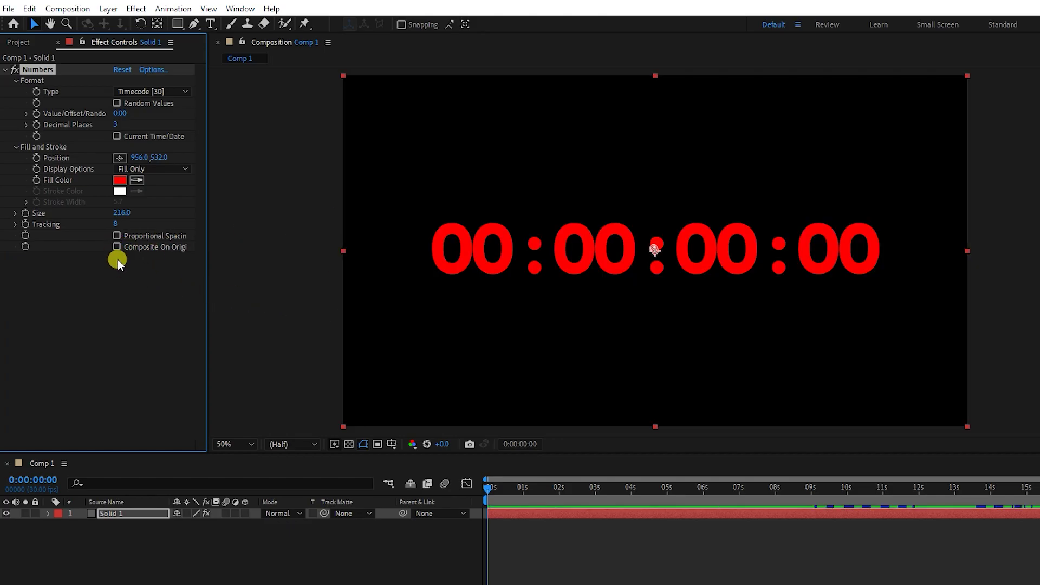
pyautogui.click(120, 181)
pyautogui.click(625, 417)
pyautogui.click(630, 465)
pyautogui.moveTo(610, 433); pyautogui.dragTo(614, 357)
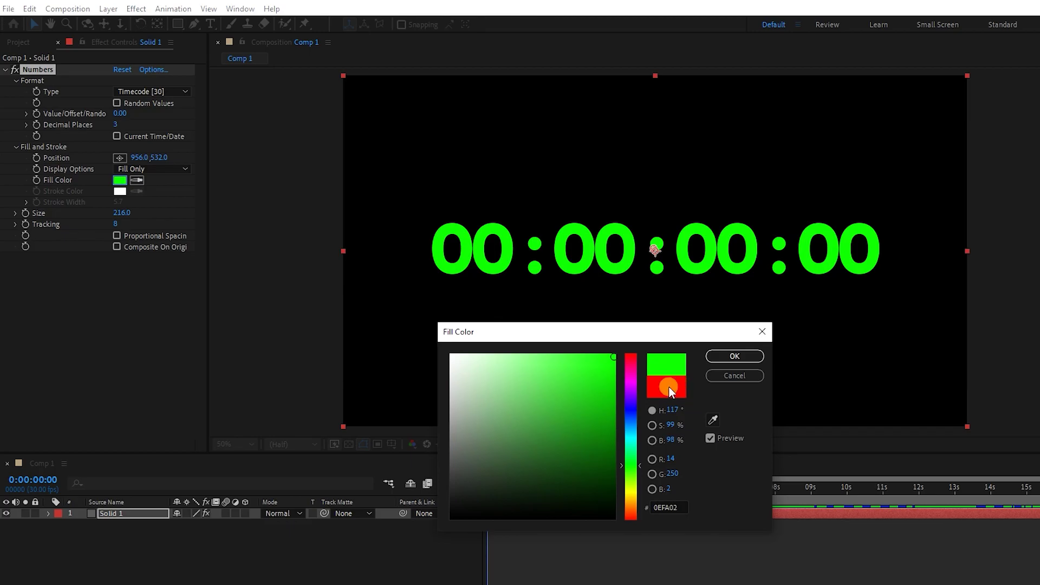
pyautogui.moveTo(634, 385); pyautogui.dragTo(627, 347)
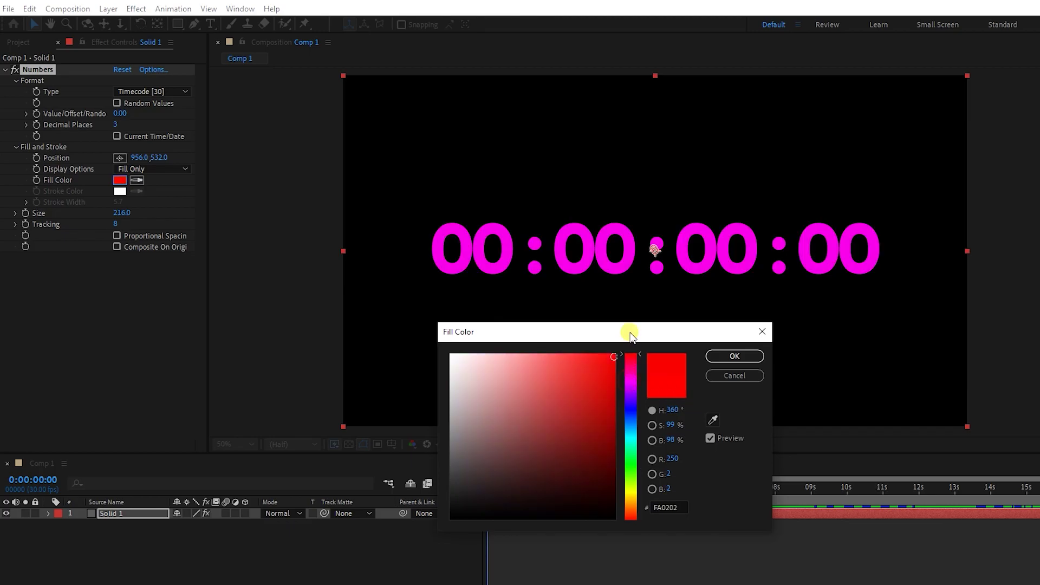
pyautogui.click(715, 355)
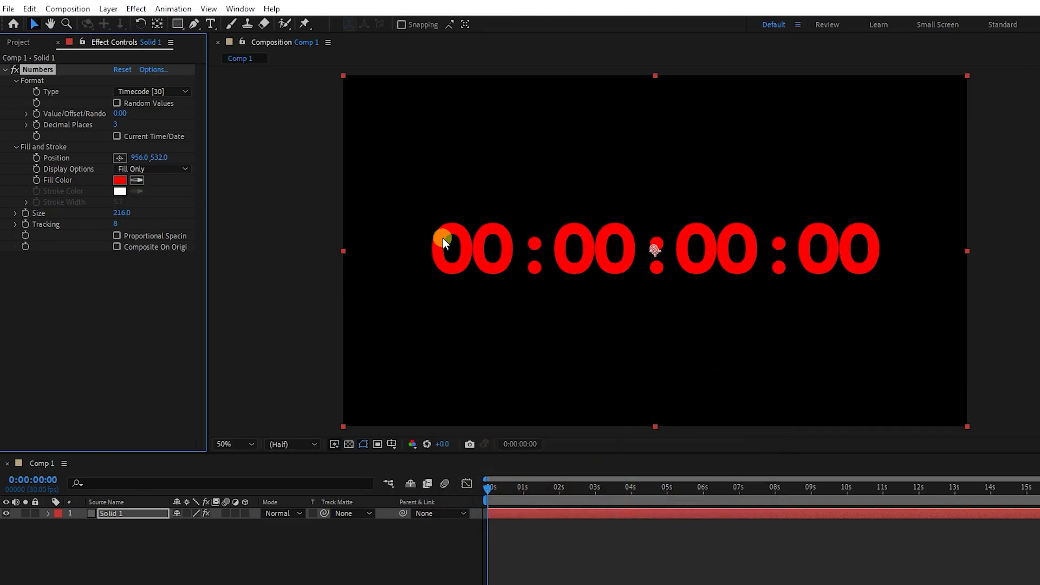
# Pre-compose Solid 1 into a new 'Number' composition, moving all attributes.
pyautogui.moveTo(492, 485); pyautogui.dragTo(606, 490)
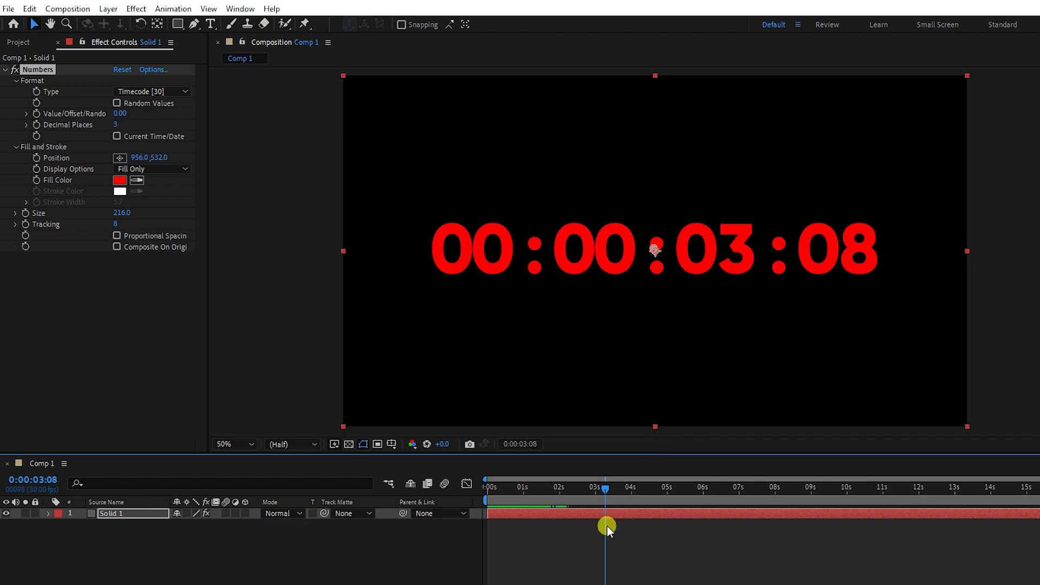
pyautogui.moveTo(608, 485); pyautogui.dragTo(456, 505)
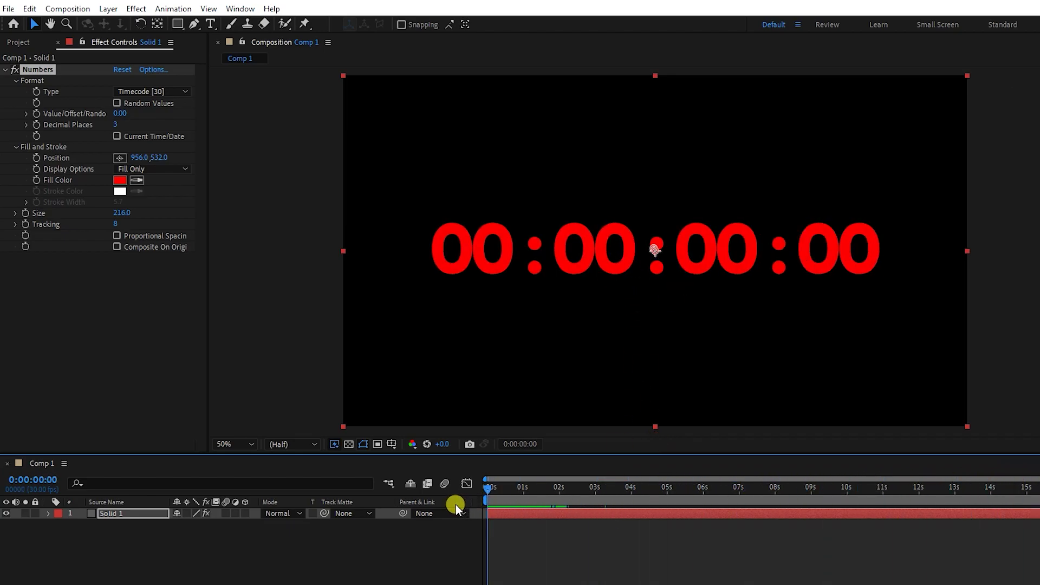
pyautogui.rightClick(126, 514)
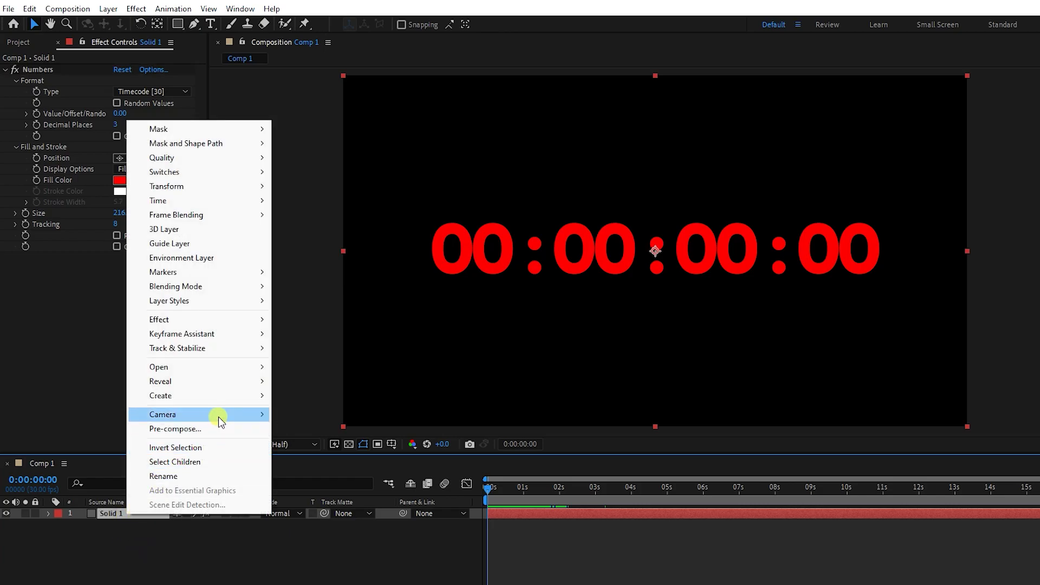
pyautogui.click(206, 429)
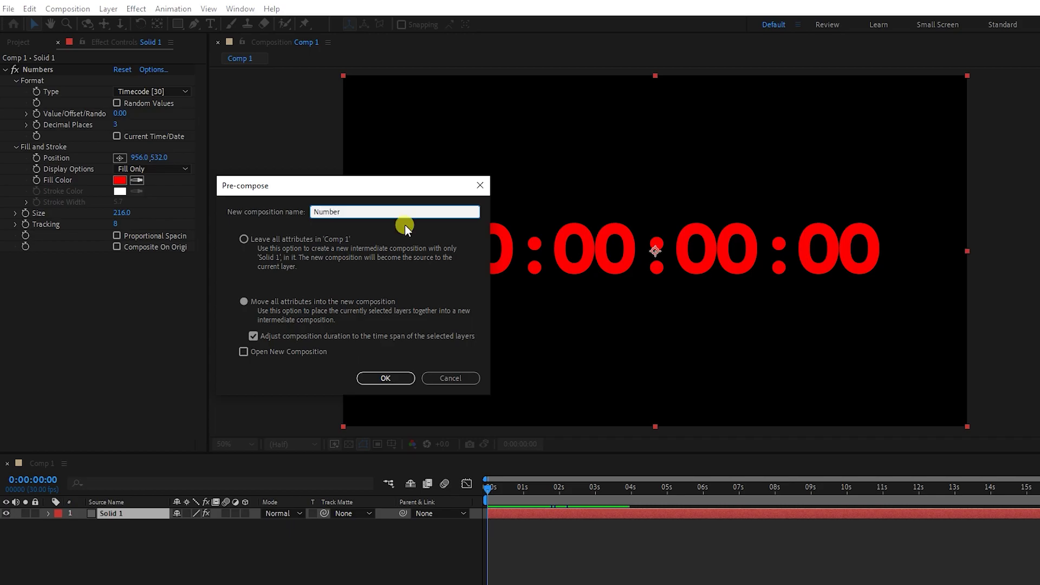
pyautogui.click(382, 378)
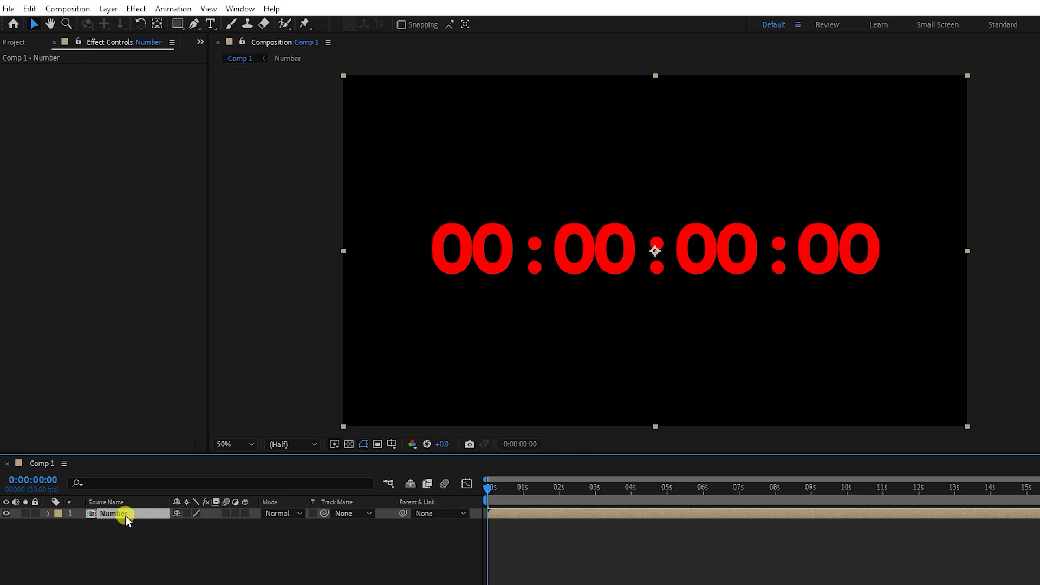
# Draw rectangular masks over the first and last digit pairs of the timecode.
pyautogui.click(177, 24)
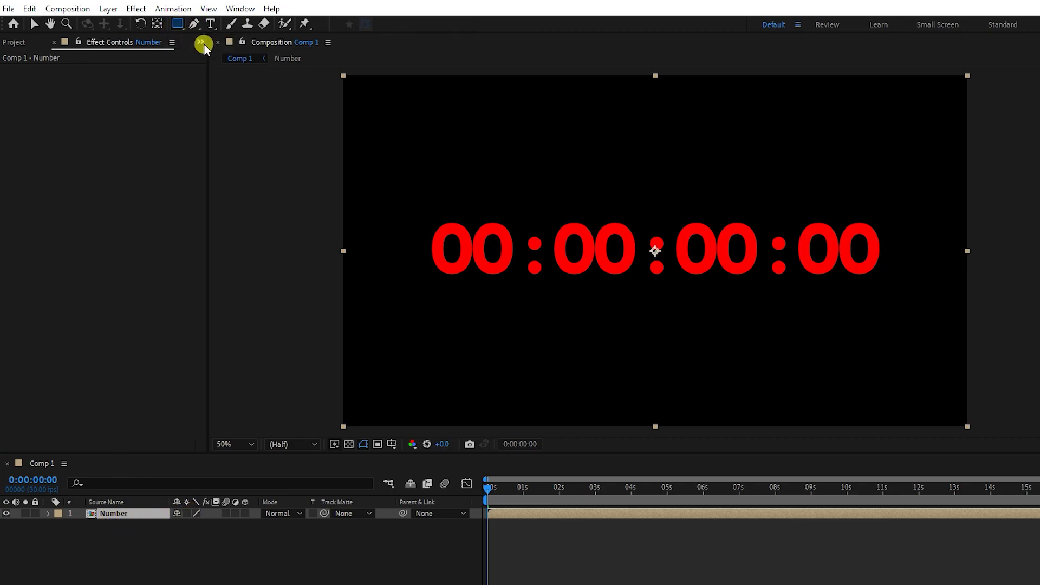
pyautogui.moveTo(547, 211); pyautogui.dragTo(413, 286)
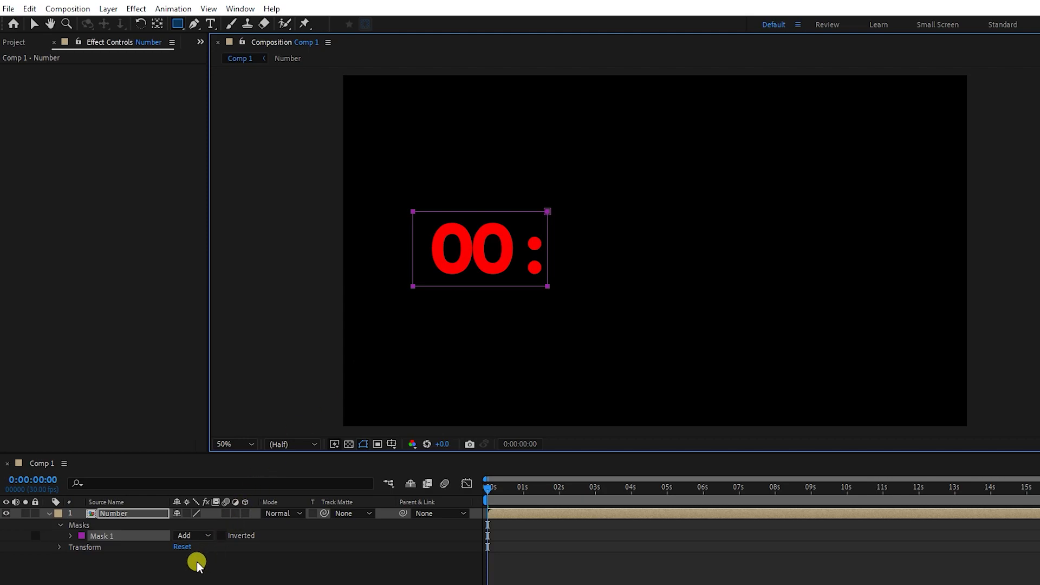
pyautogui.click(206, 537)
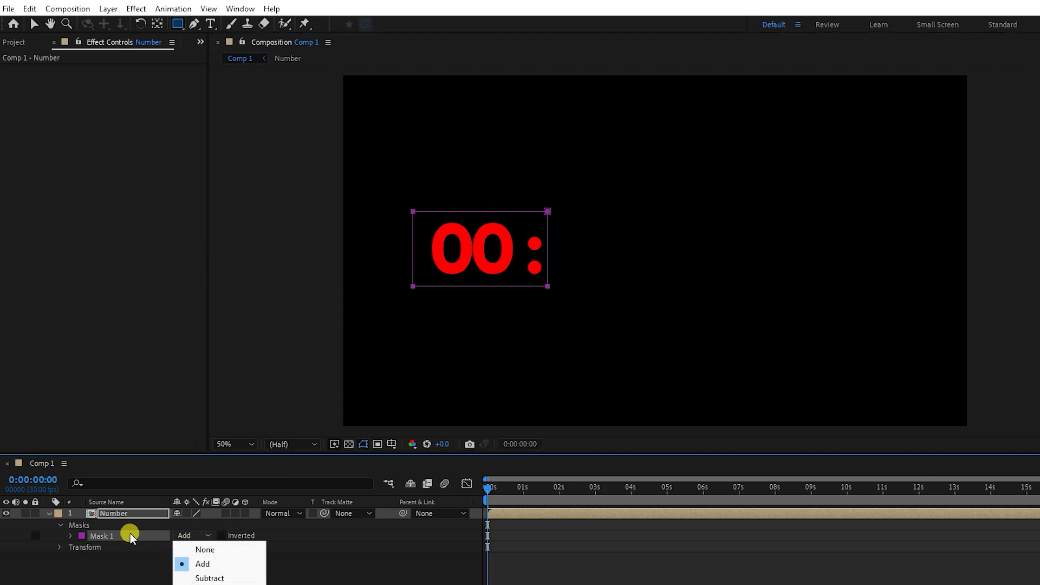
pyautogui.click(204, 549)
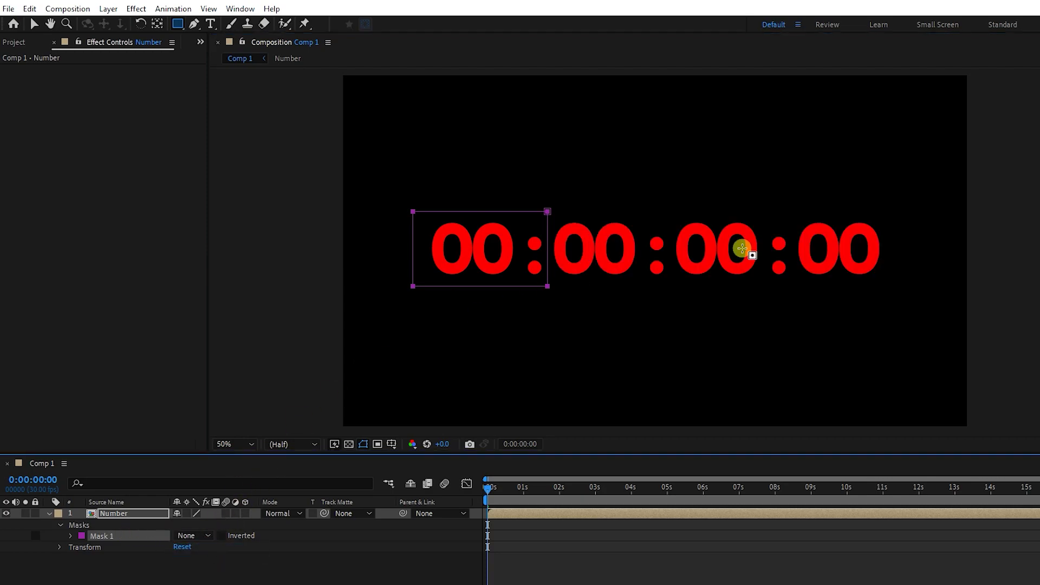
pyautogui.moveTo(763, 210); pyautogui.dragTo(893, 289)
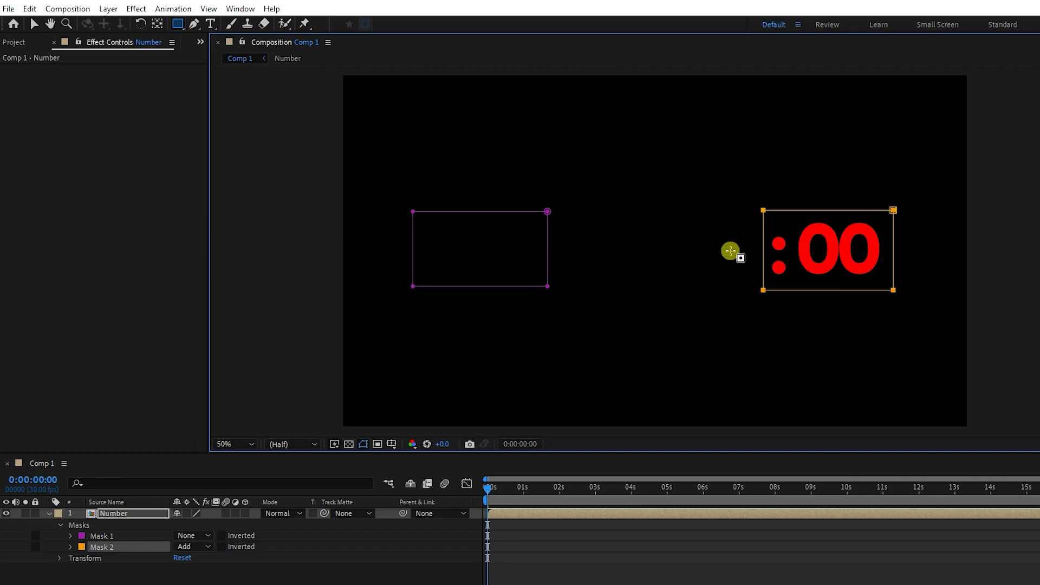
# Set both masks to Subtract so only the middle 00:00 remains visible.
pyautogui.click(206, 546)
pyautogui.click(216, 583)
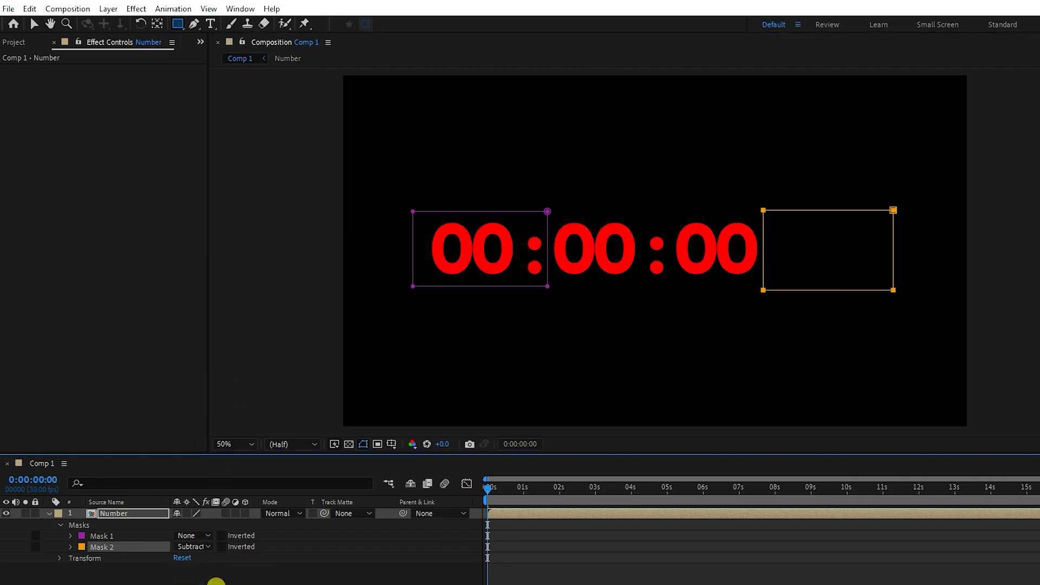
pyautogui.click(191, 536)
pyautogui.click(204, 576)
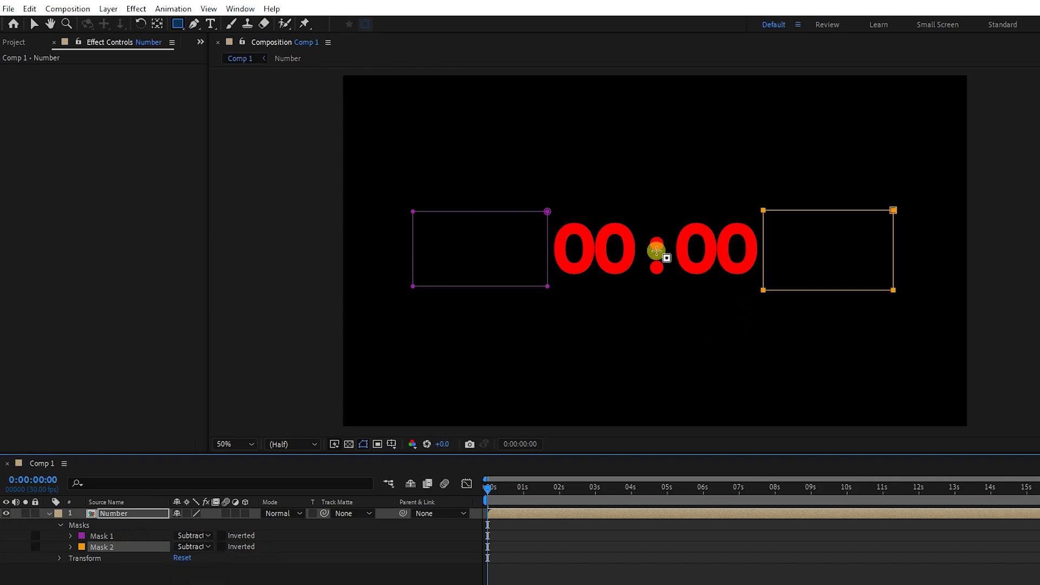
pyautogui.click(50, 516)
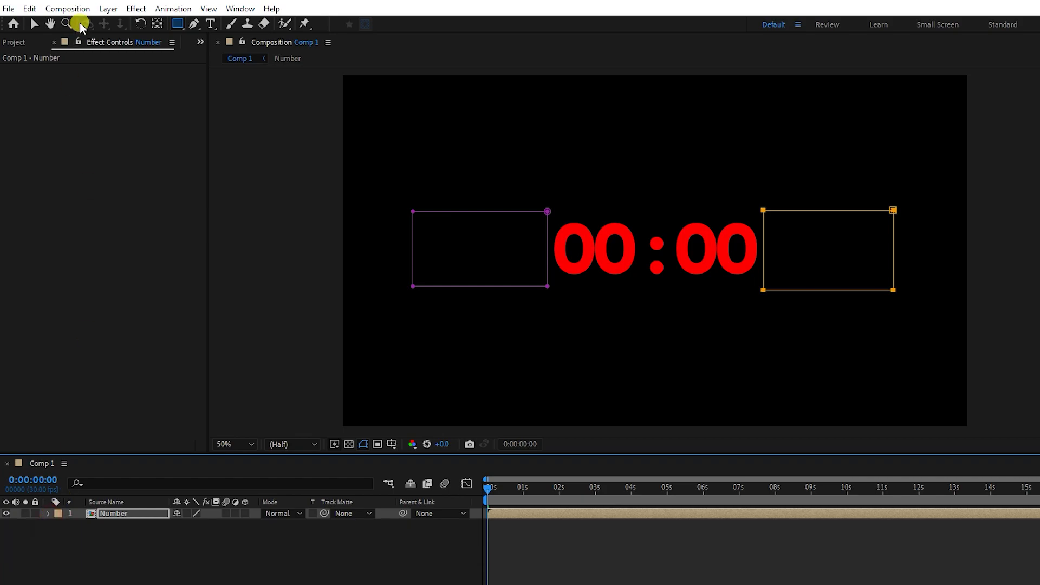
pyautogui.click(35, 23)
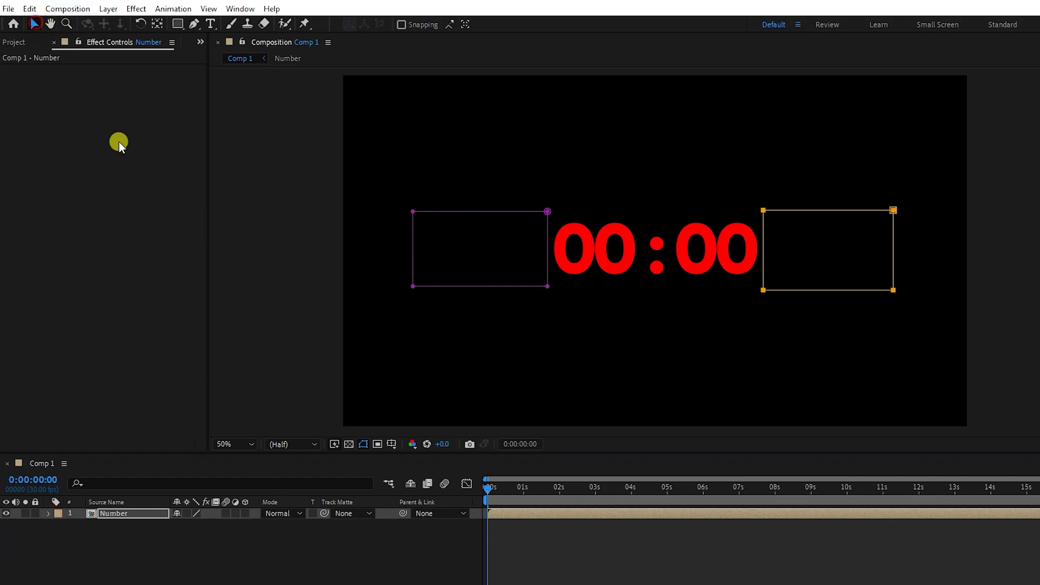
# Preview the running counter, then stop and return to the start.
pyautogui.click(429, 554)
pyautogui.press('space')
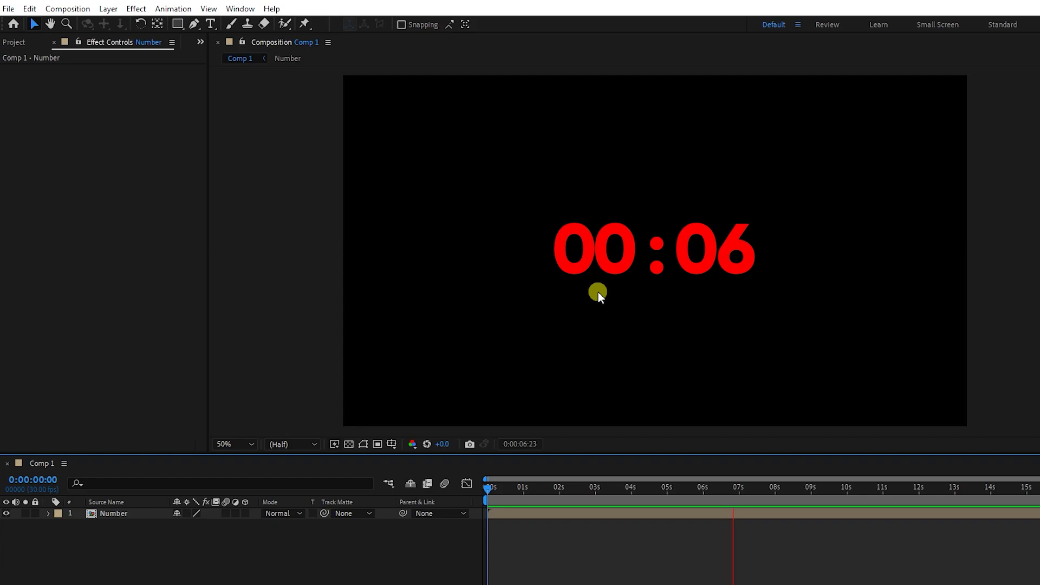
pyautogui.moveTo(493, 492); pyautogui.dragTo(479, 491)
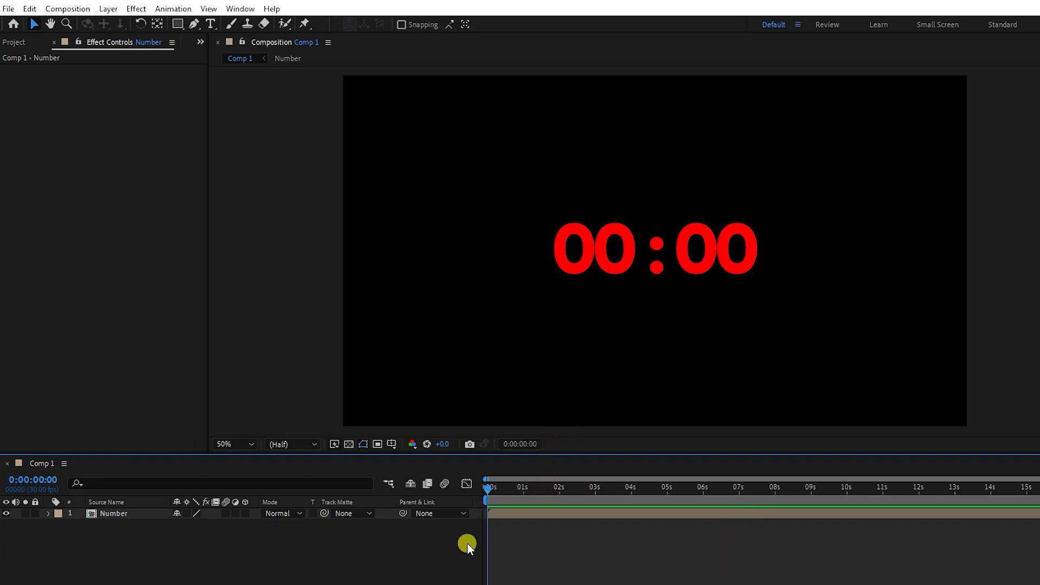
# Import video 1.mp4 and place it in Comp 1 below the Number layer.
pyautogui.click(18, 42)
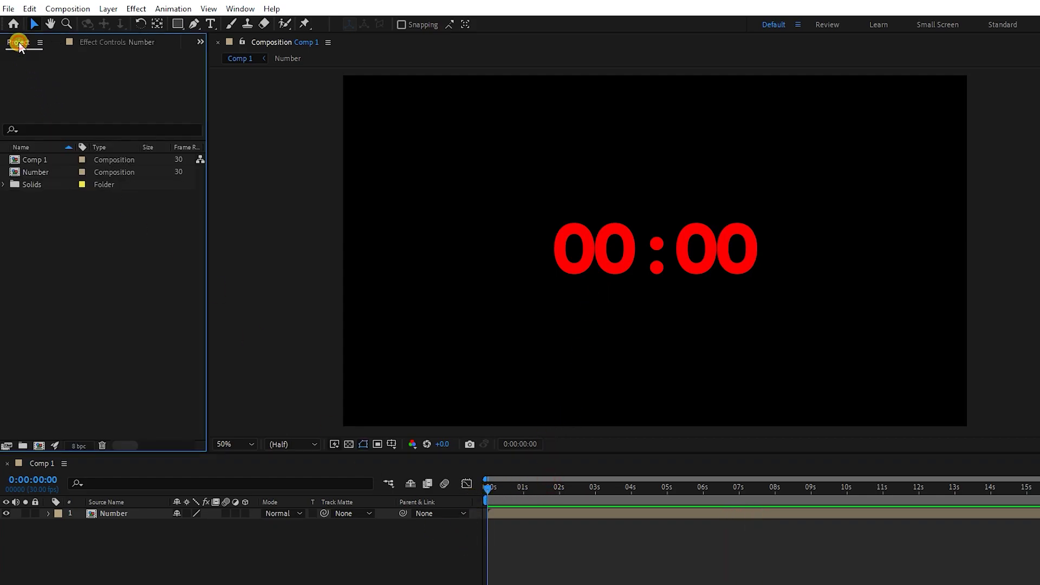
pyautogui.doubleClick(62, 247)
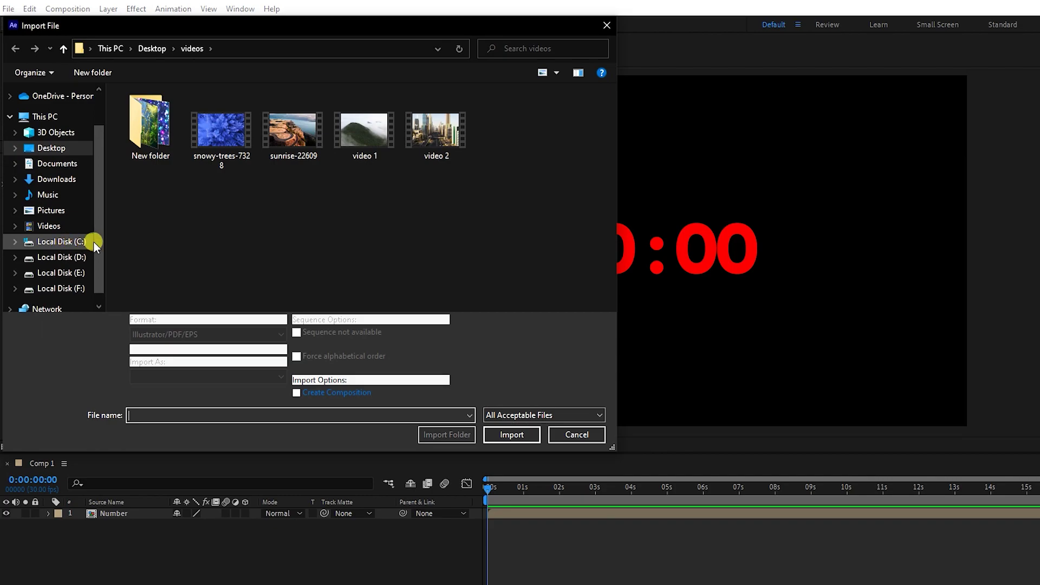
pyautogui.click(351, 134)
pyautogui.click(504, 433)
pyautogui.moveTo(45, 199); pyautogui.dragTo(87, 560)
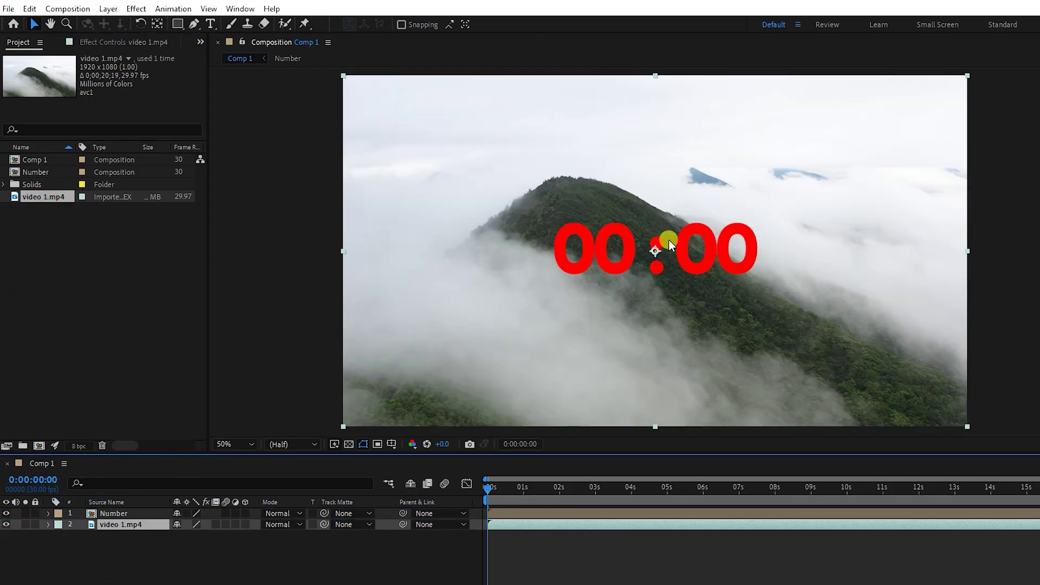
# Move the Number layer's position up toward the top-left of the viewer.
pyautogui.click(117, 513)
pyautogui.press('p')
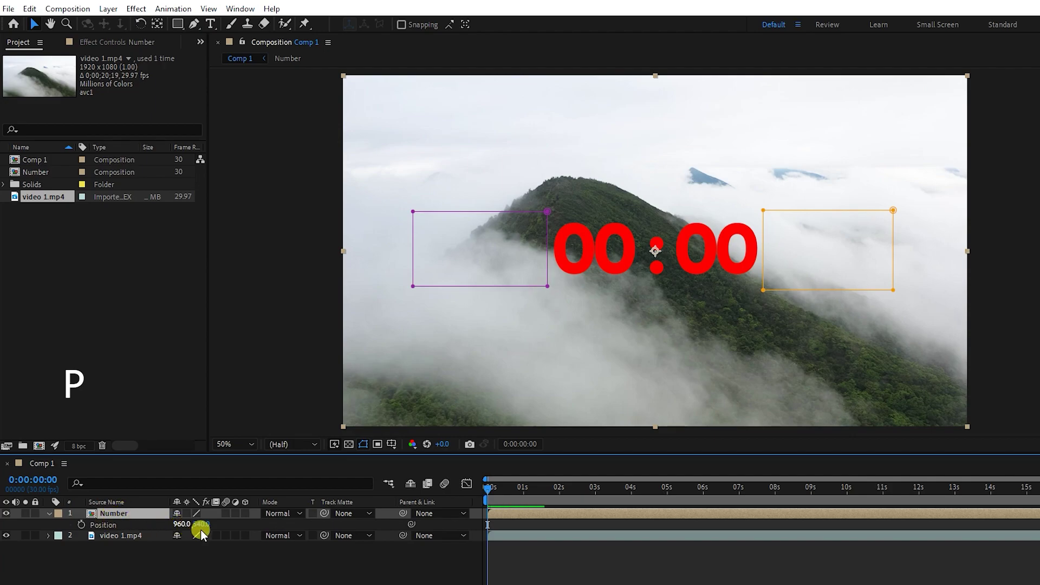
pyautogui.moveTo(200, 524); pyautogui.dragTo(175, 513)
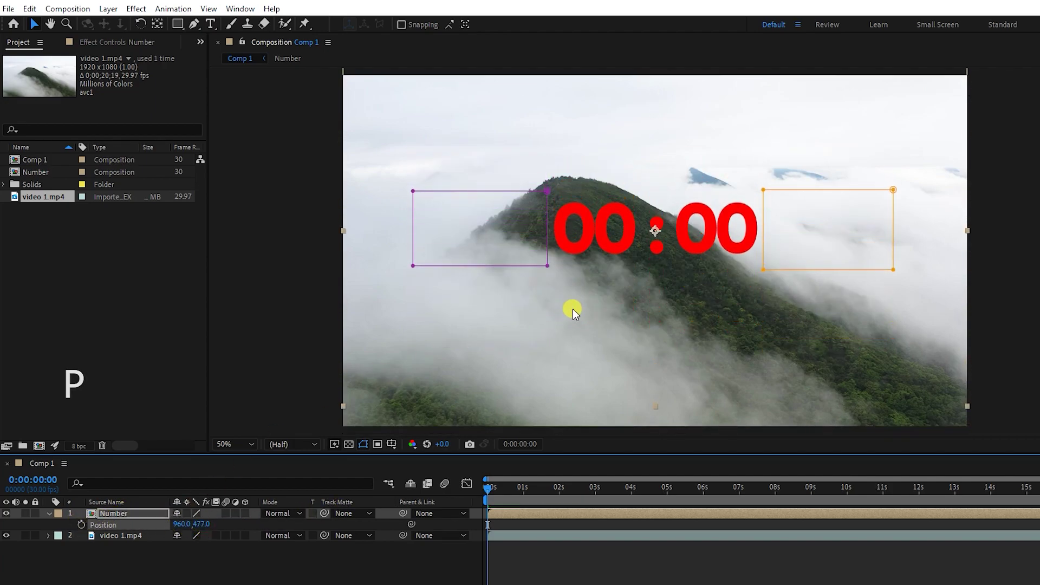
pyautogui.moveTo(610, 249); pyautogui.dragTo(411, 135)
pyautogui.moveTo(494, 119); pyautogui.dragTo(537, 170)
# Scale the counter to 62% and set it in the top-left corner over the footage.
pyautogui.click(114, 514)
pyautogui.press('s')
pyautogui.moveTo(225, 531); pyautogui.dragTo(195, 529)
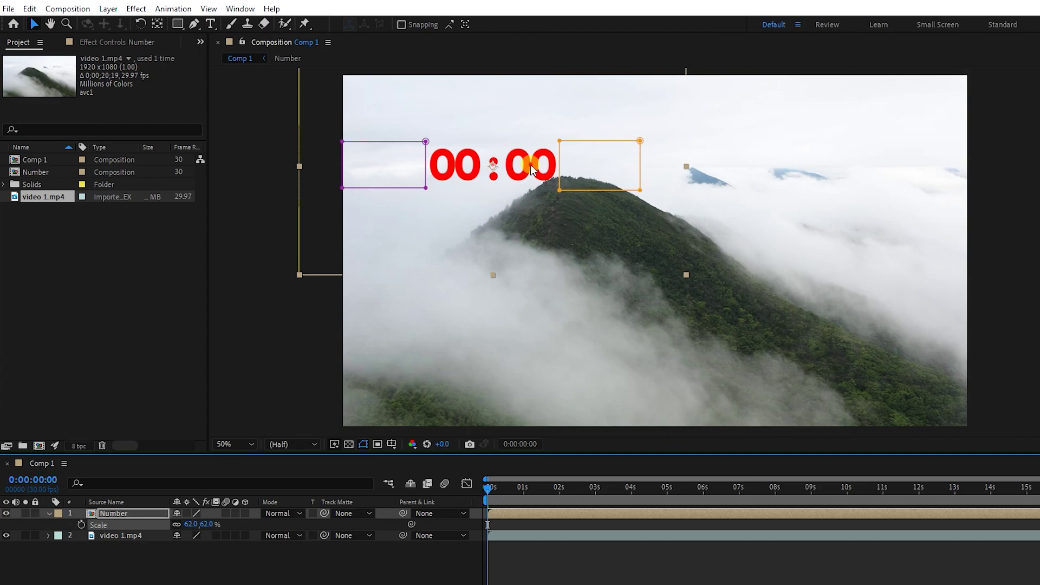
pyautogui.moveTo(530, 167); pyautogui.dragTo(462, 107)
pyautogui.moveTo(487, 489); pyautogui.dragTo(448, 479)
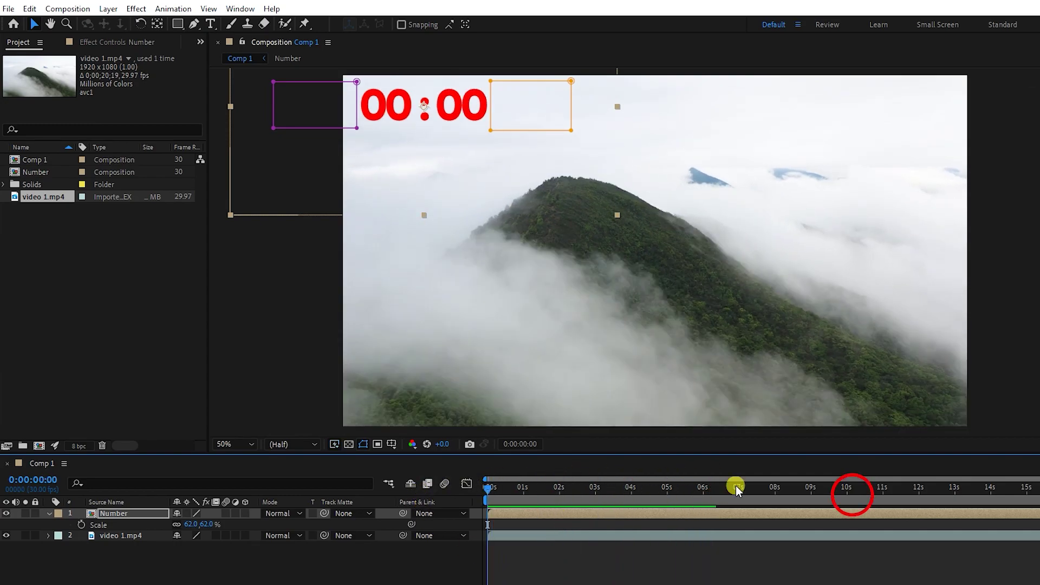
# End the work area at 10 s and trim the Number and video 1.mp4 layers there.
pyautogui.click(848, 488)
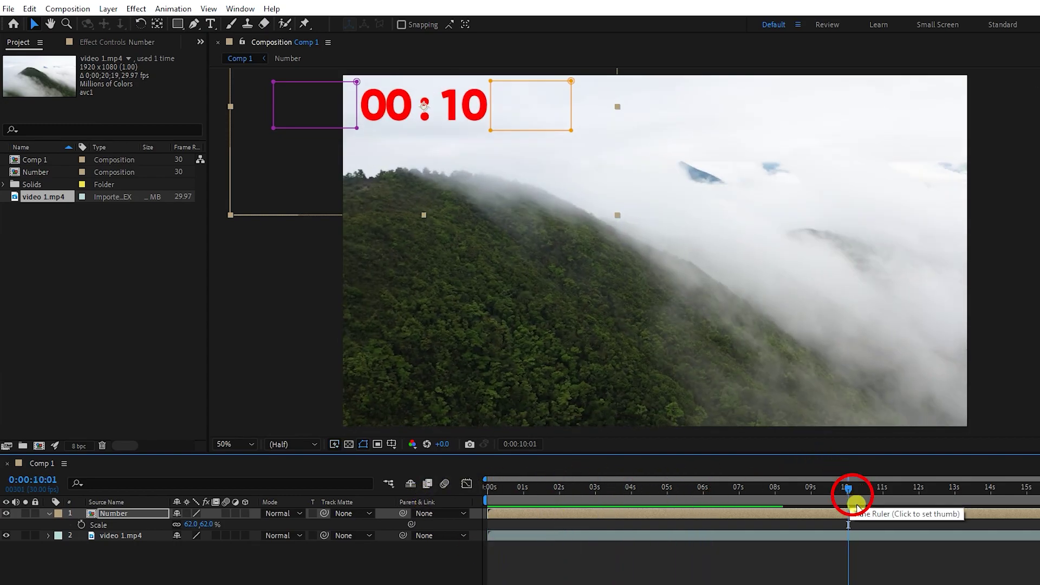
pyautogui.press('n')
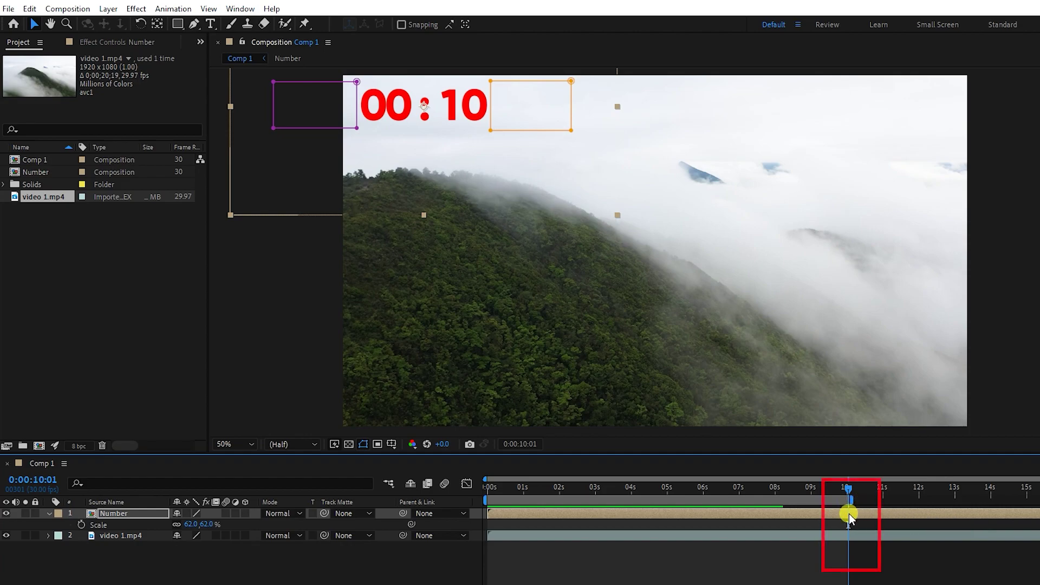
pyautogui.click(227, 539)
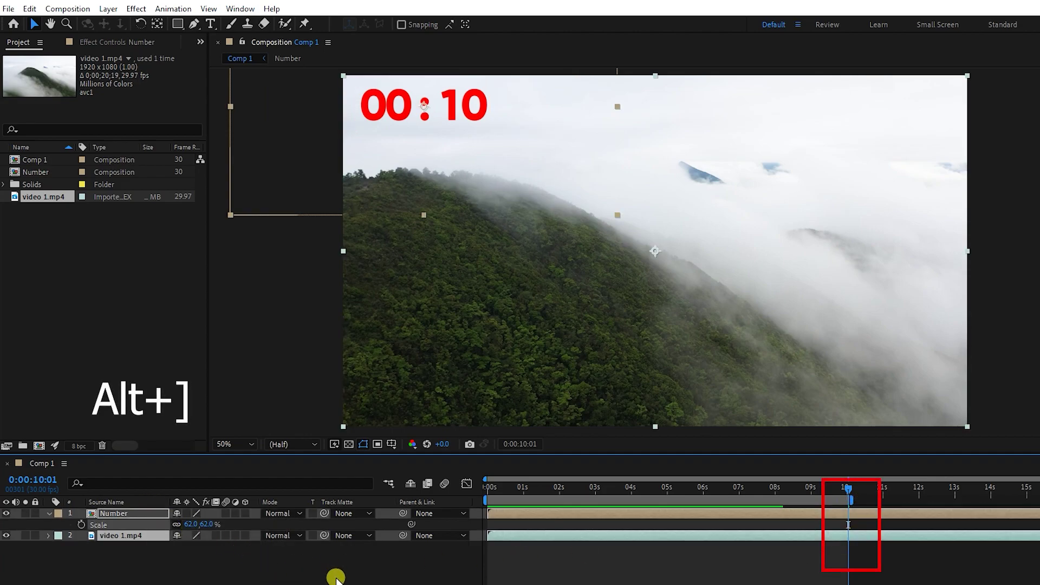
pyautogui.hotkey('alt', ']')
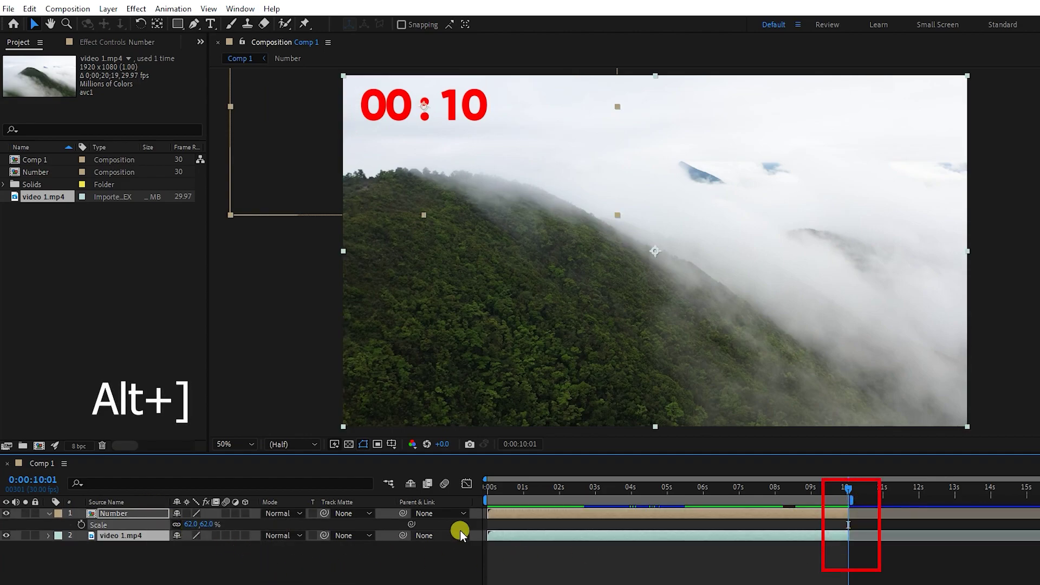
pyautogui.moveTo(848, 487); pyautogui.dragTo(541, 487)
pyautogui.press('Home')
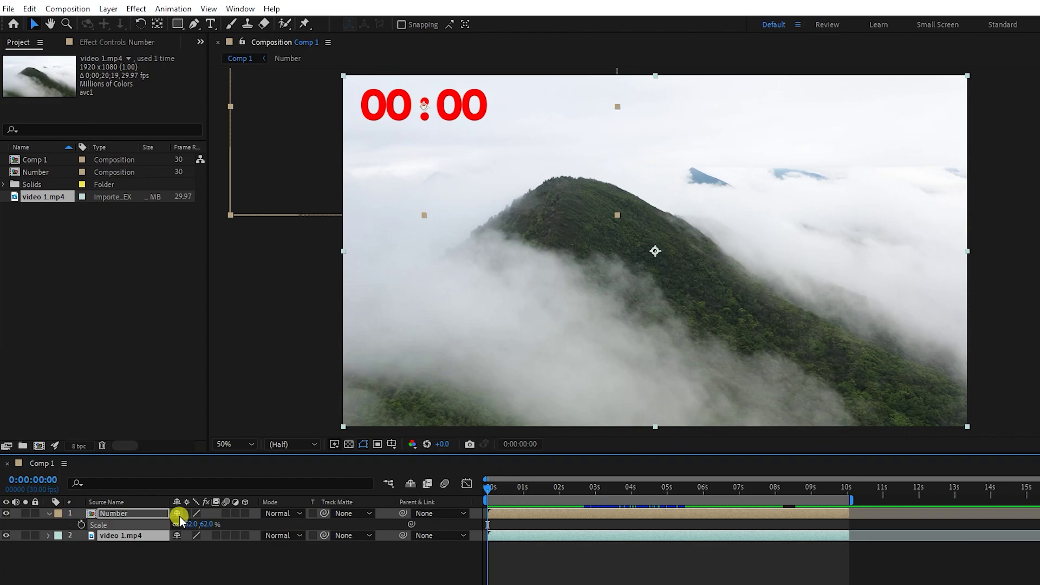
# Time-reverse the Number and video 1.mp4 layers so the counter counts down from 00:10.
pyautogui.click(138, 516)
pyautogui.rightClick(121, 514)
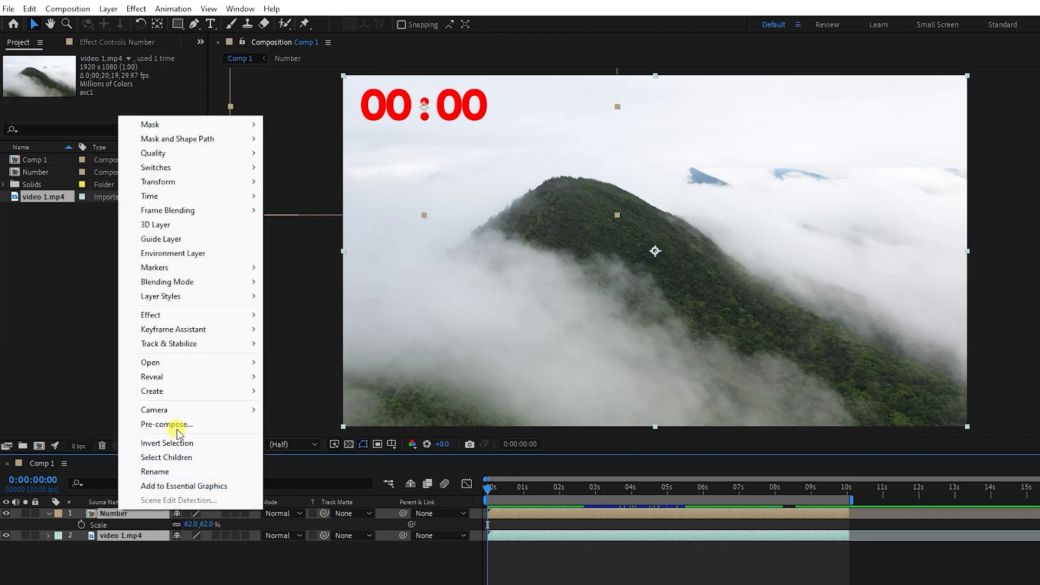
pyautogui.moveTo(208, 200)
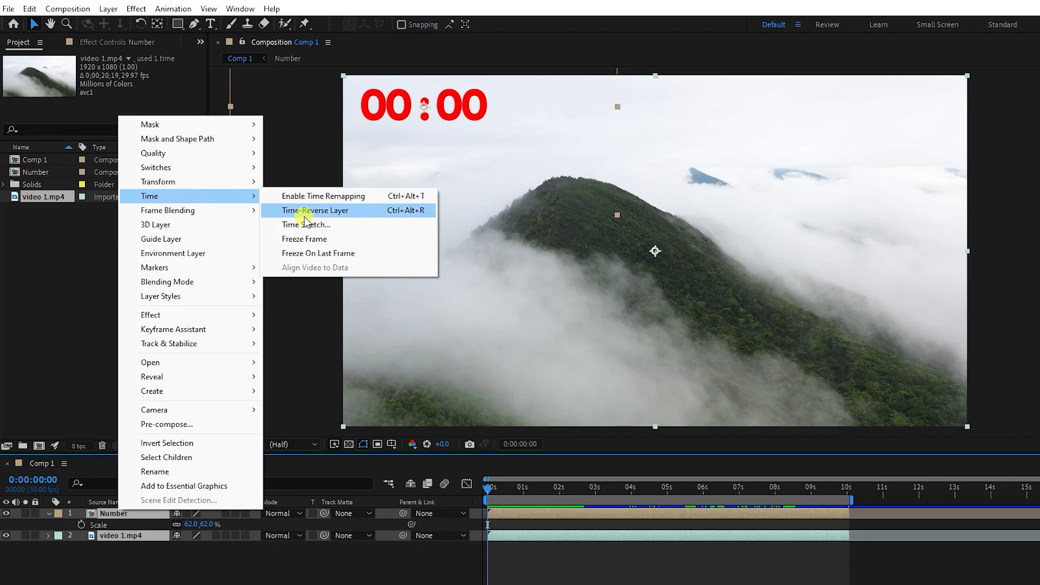
pyautogui.click(336, 212)
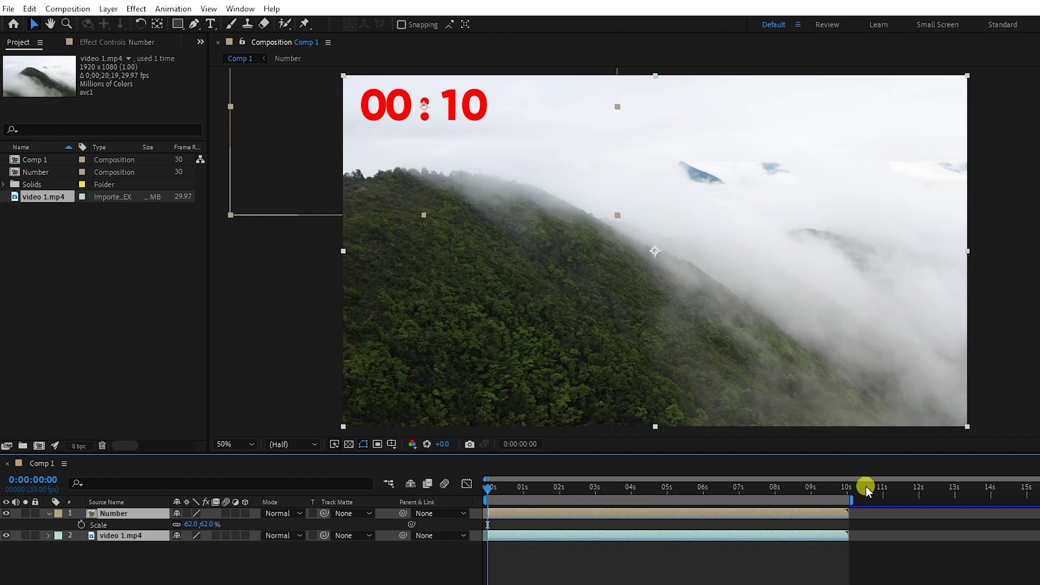
pyautogui.press('space')
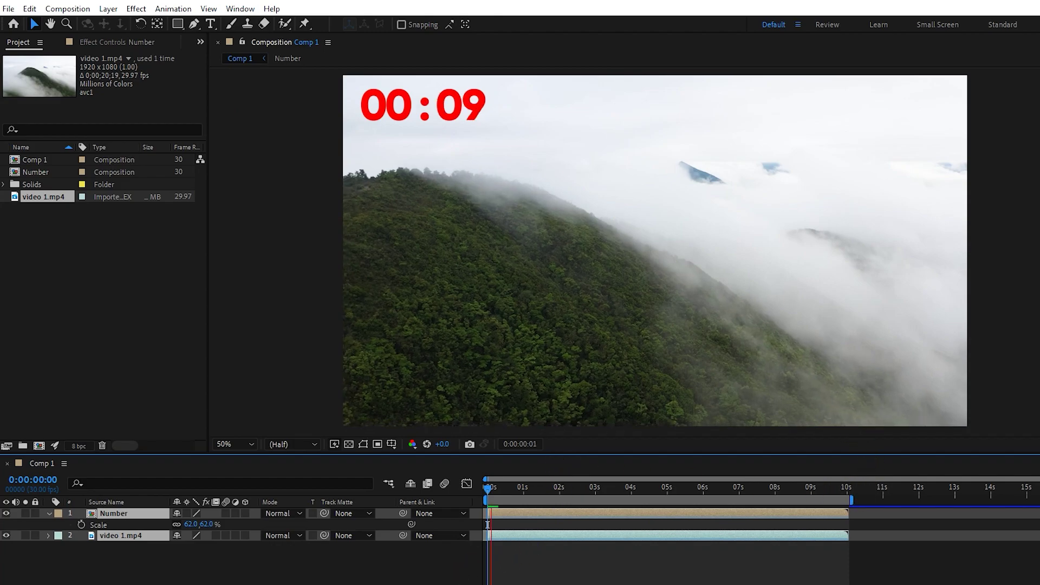